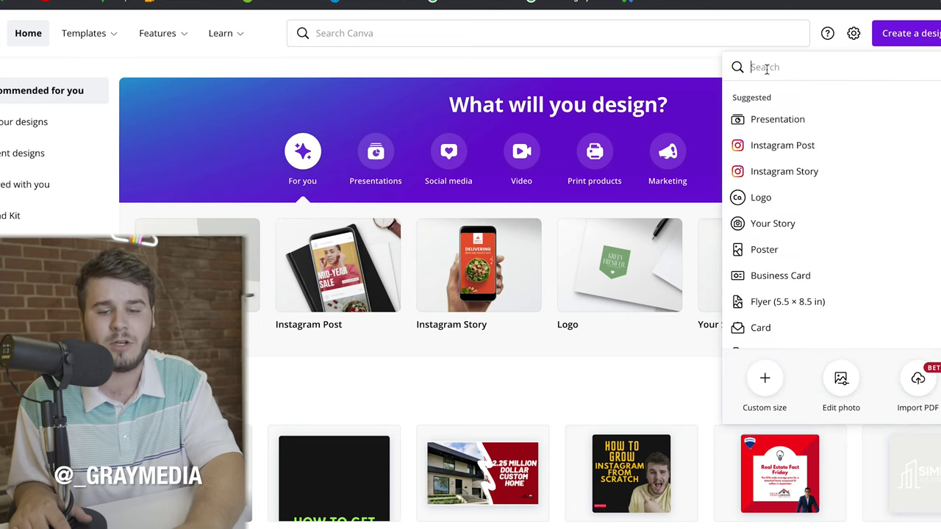
Search 'profile', start a blank Circle Profile Image design, and browse its circular template suggestions.
{"action": "type", "text": "profile"}
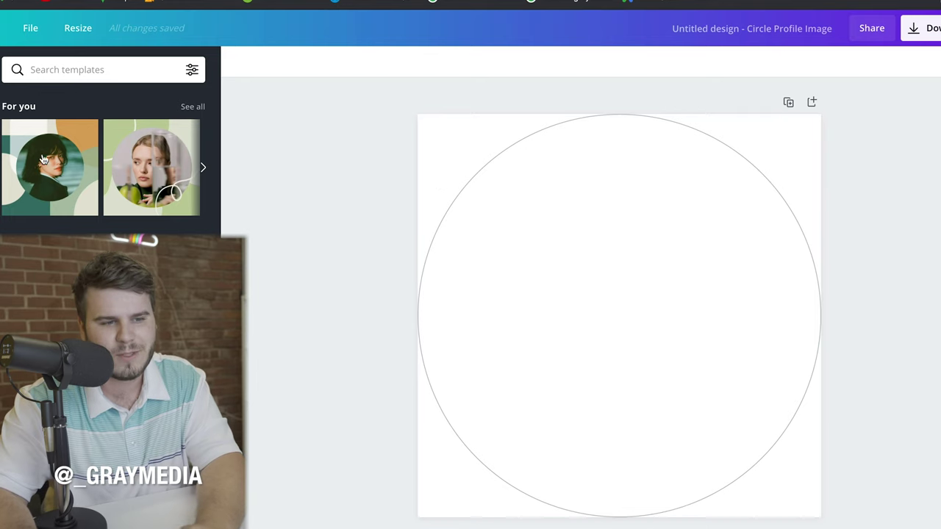
{"action": "scroll", "coordinate": [110, 309], "scroll_direction": "down", "scroll_amount": 3}
{"action": "scroll", "coordinate": [110, 161], "scroll_direction": "down", "scroll_amount": 5}
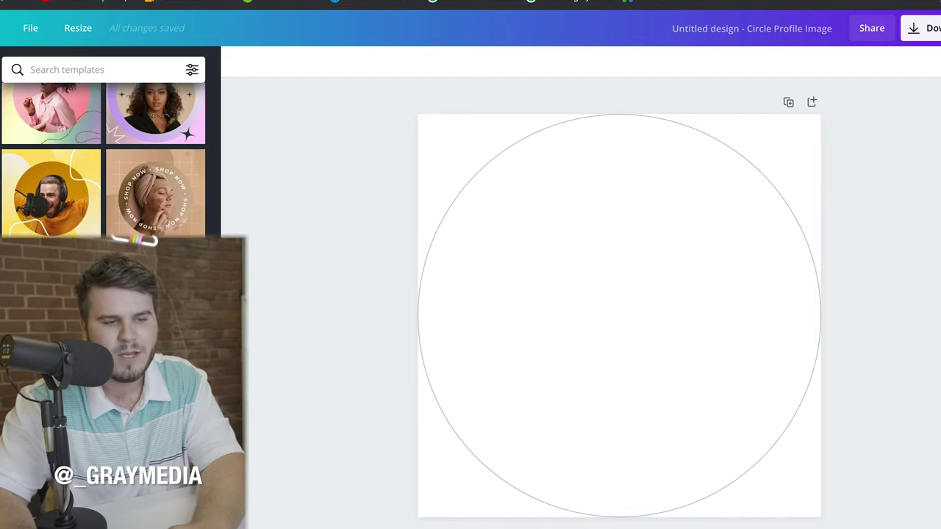
{"action": "scroll", "coordinate": [110, 160], "scroll_direction": "up", "scroll_amount": 8}
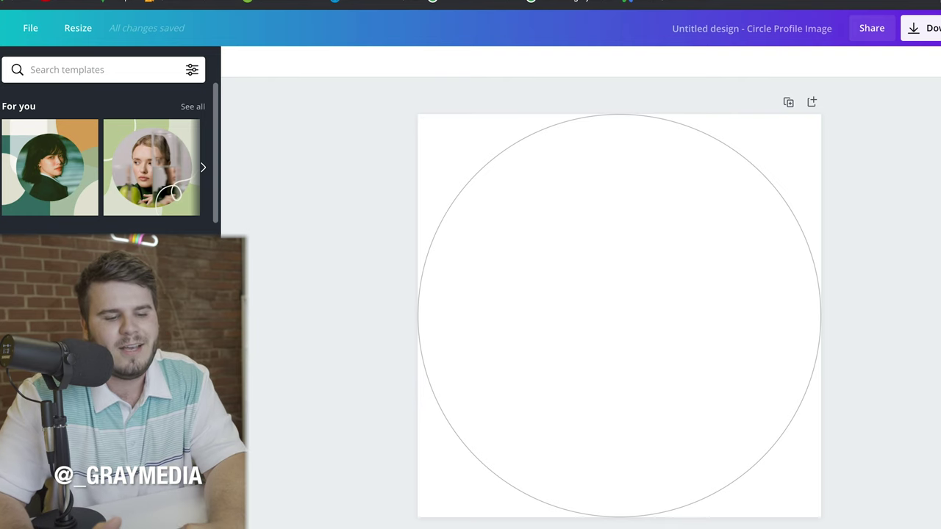
{"action": "scroll", "coordinate": [104, 160], "scroll_direction": "down", "scroll_amount": 3}
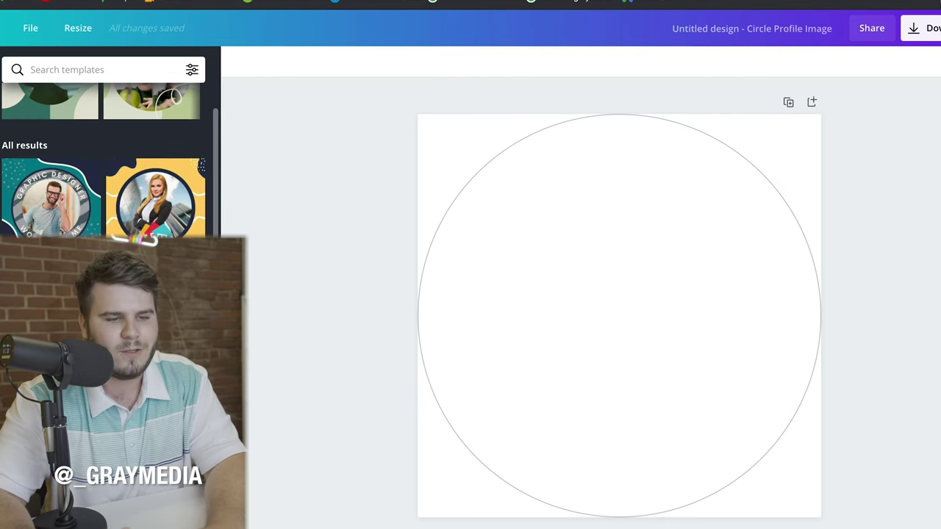
Apply the Graphic Designer Work With Me template and drop the businessman photo into its circle frame.
{"action": "left_click", "coordinate": [63, 230]}
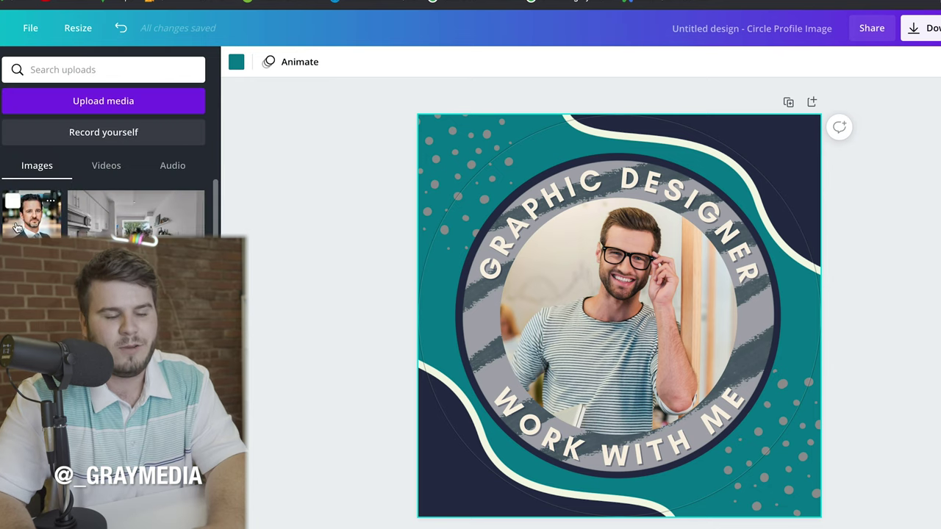
{"action": "left_click", "coordinate": [19, 230]}
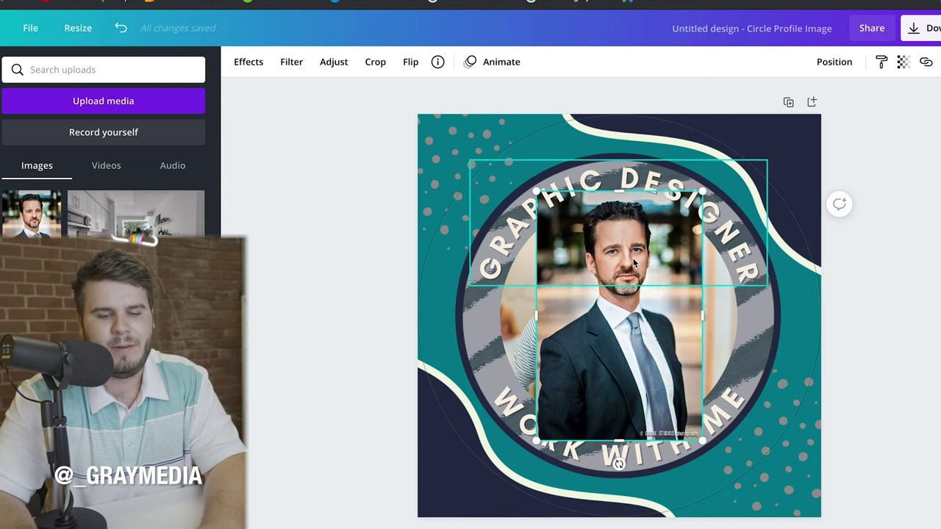
{"action": "left_click", "coordinate": [634, 263]}
{"action": "key", "text": "ctrl+z"}
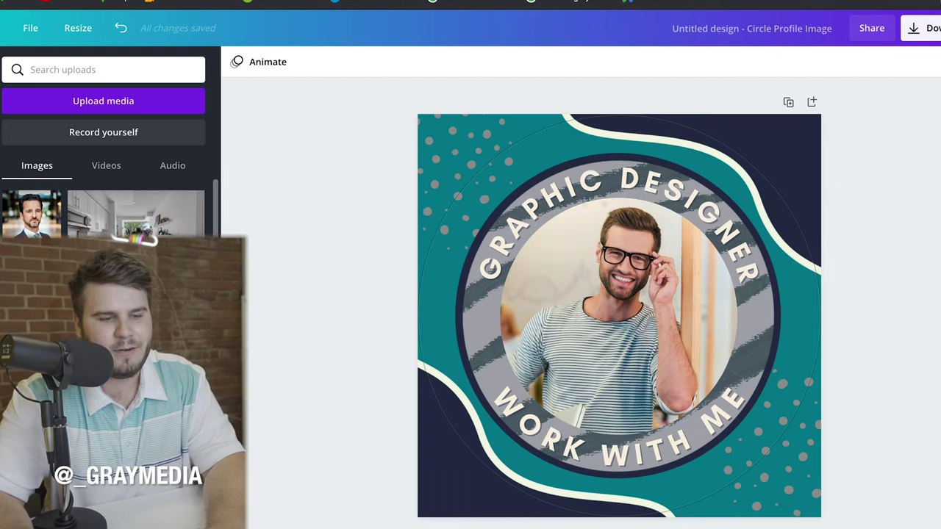
{"action": "left_click_drag", "start_coordinate": [31, 213], "coordinate": [594, 261]}
{"action": "key", "text": "ctrl+z"}
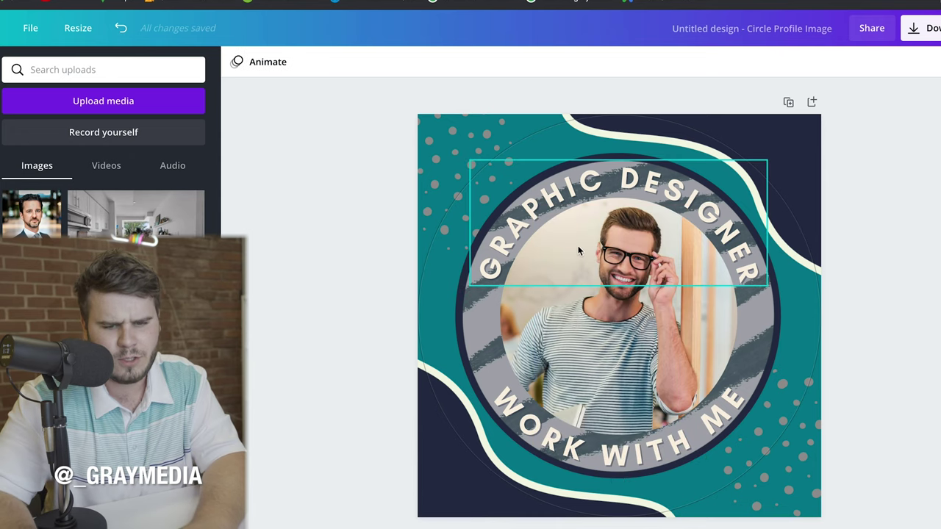
{"action": "left_click", "coordinate": [759, 410]}
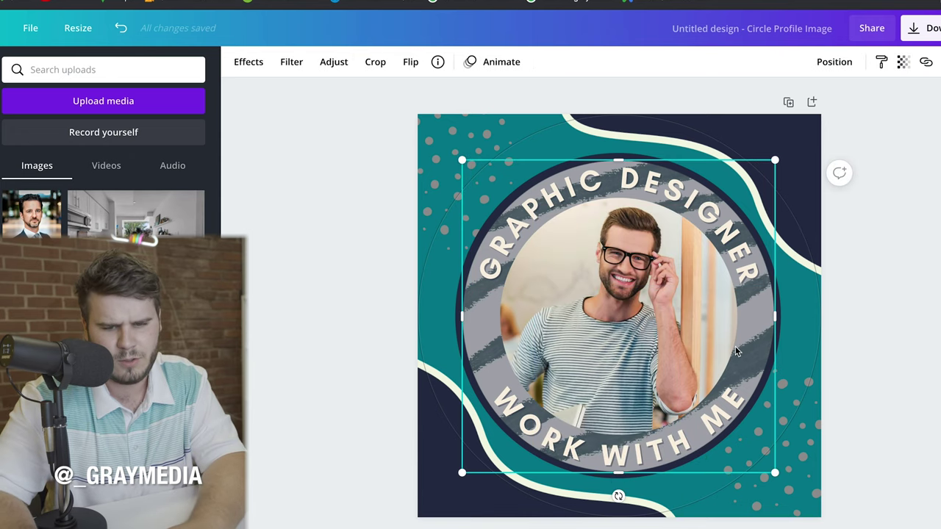
{"action": "left_click_drag", "start_coordinate": [32, 213], "coordinate": [691, 376]}
Lower the businessman portrait inside the circle frame so he sits better in view.
{"action": "left_click", "coordinate": [626, 331]}
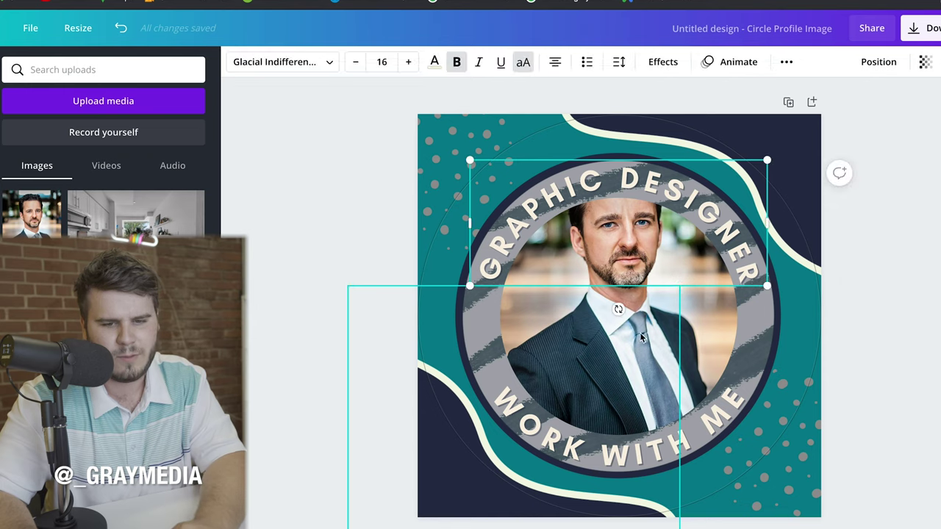
{"action": "left_click", "coordinate": [662, 346]}
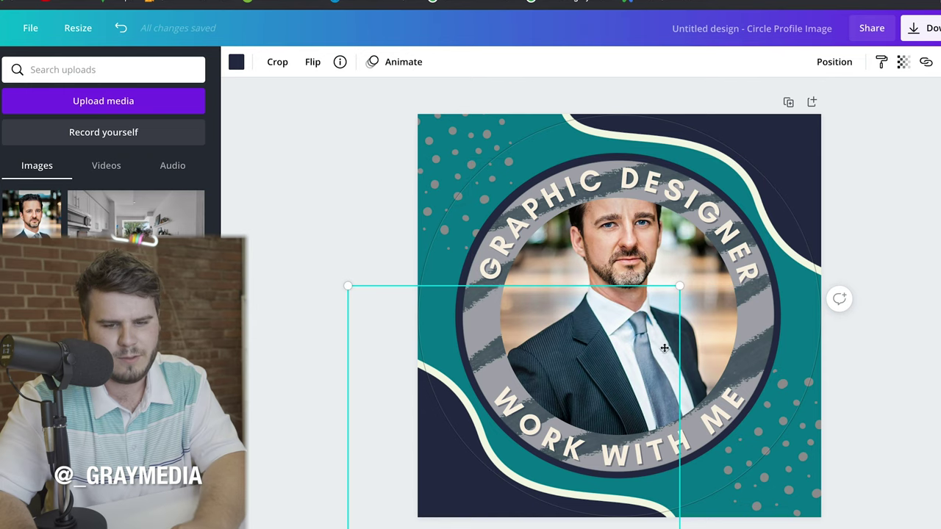
{"action": "left_click", "coordinate": [708, 342]}
{"action": "left_click", "coordinate": [691, 337]}
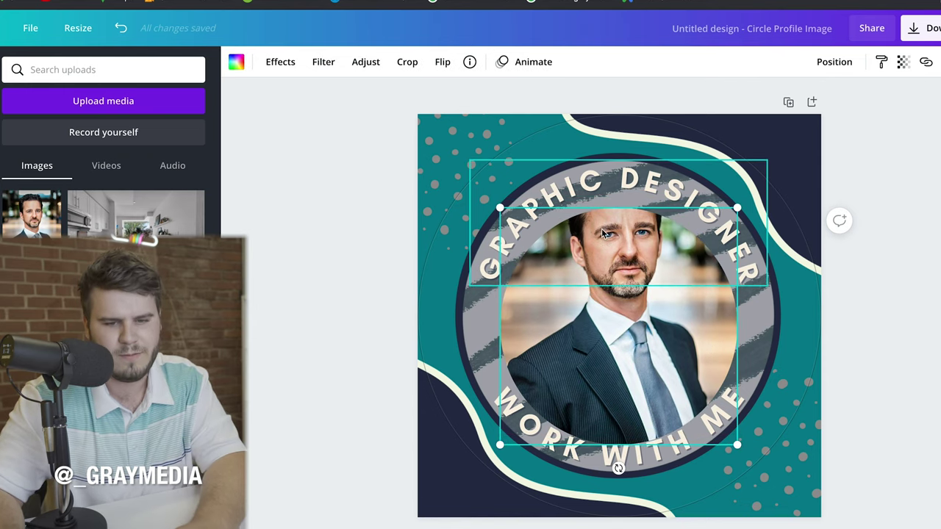
{"action": "double_click", "coordinate": [674, 331]}
{"action": "left_click", "coordinate": [719, 332]}
{"action": "double_click", "coordinate": [718, 333]}
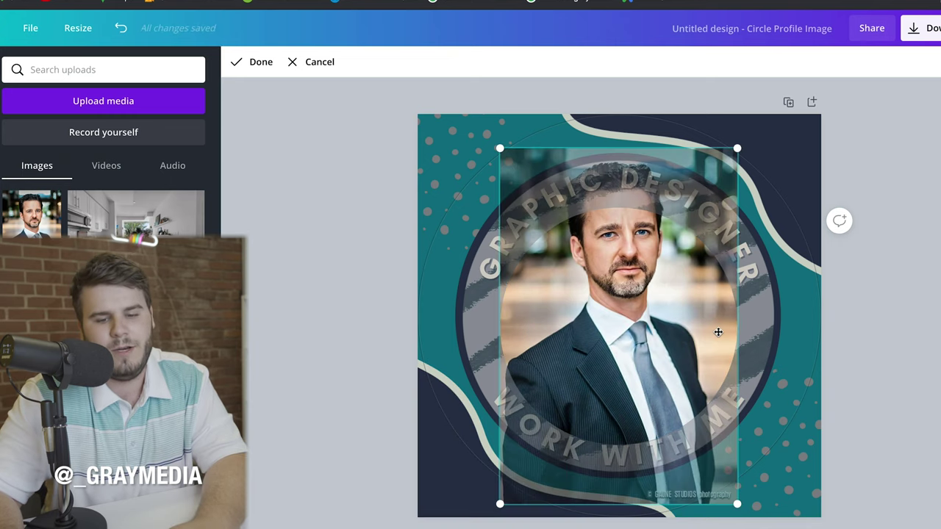
{"action": "left_click_drag", "start_coordinate": [650, 301], "coordinate": [649, 361]}
{"action": "left_click", "coordinate": [259, 62]}
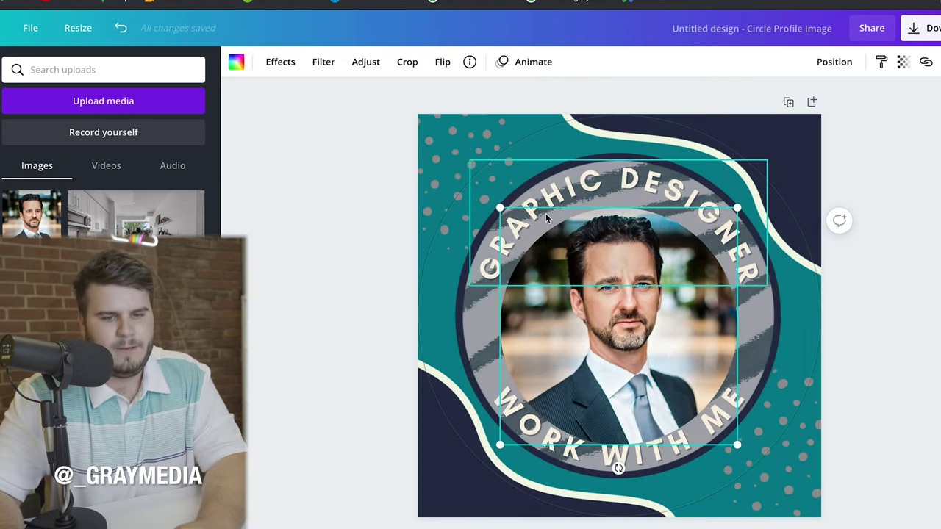
Change the curved GRAPHIC DESIGNER text to REALTOR.
{"action": "double_click", "coordinate": [548, 195]}
{"action": "type", "text": "REWA"}
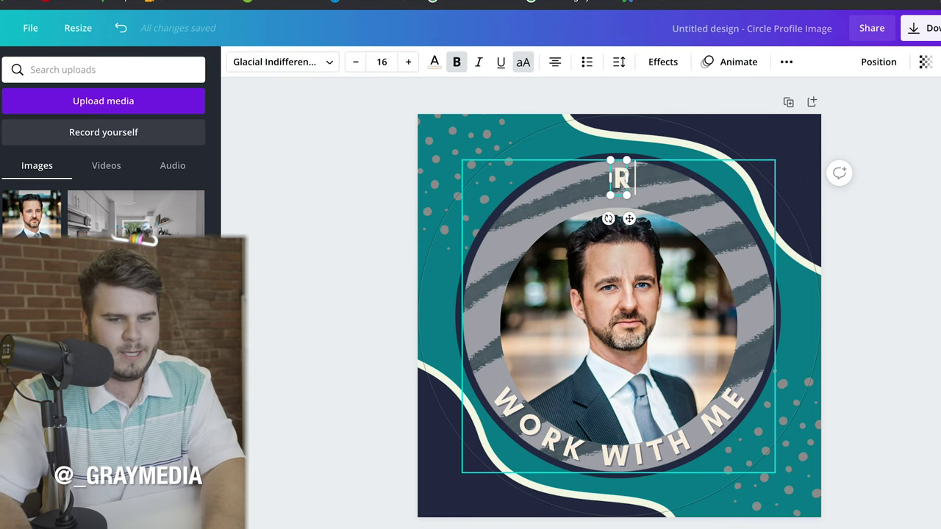
{"action": "key", "text": "BackSpace"}
{"action": "key", "text": "BackSpace"}
{"action": "key", "text": "BackSpace"}
{"action": "type", "text": "EALTOR"}
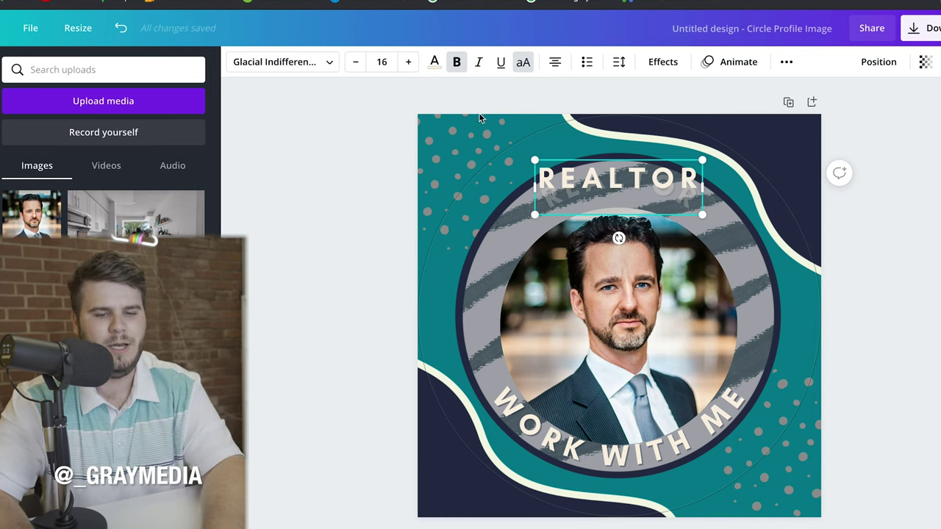
{"action": "left_click", "coordinate": [369, 205]}
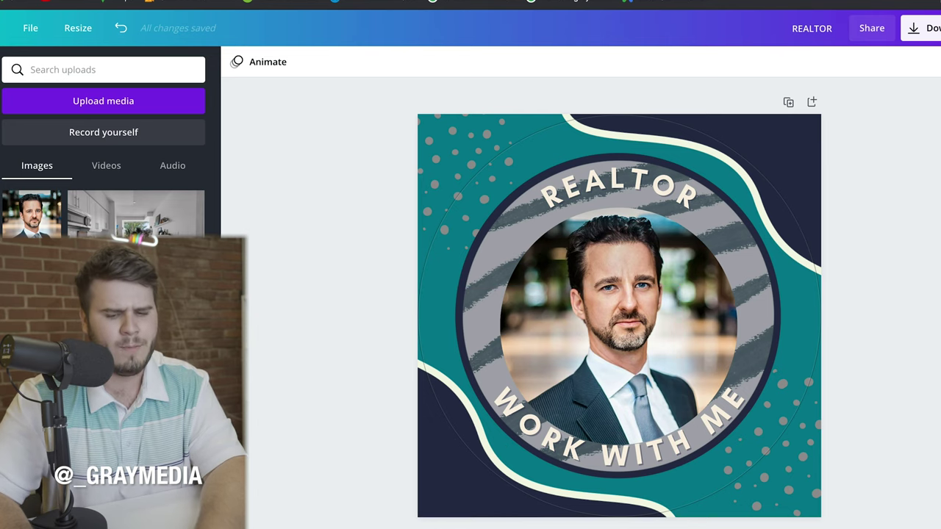
Delete the bottom-left dark wave, the top-left dots graphic and the teal background.
{"action": "left_click", "coordinate": [798, 497]}
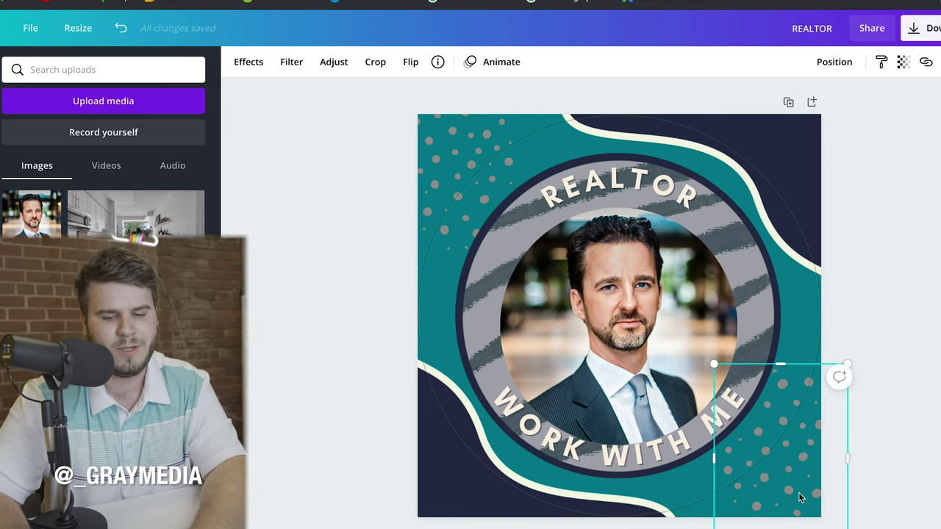
{"action": "key", "text": "Escape"}
{"action": "left_click", "coordinate": [545, 500]}
{"action": "key", "text": "Delete"}
{"action": "left_click", "coordinate": [446, 161]}
{"action": "key", "text": "Delete"}
{"action": "left_click", "coordinate": [442, 135]}
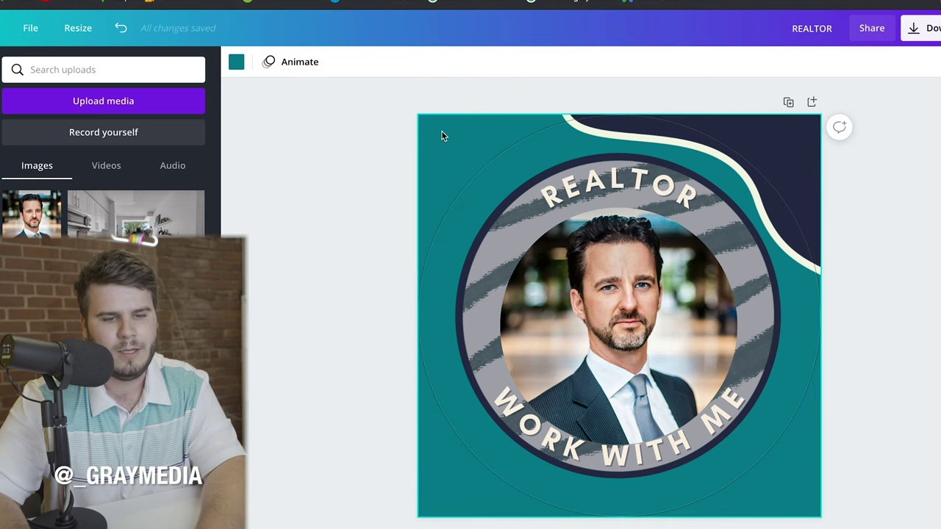
{"action": "key", "text": "Delete"}
Remove the striped grey ring from around the circle.
{"action": "left_click", "coordinate": [626, 130]}
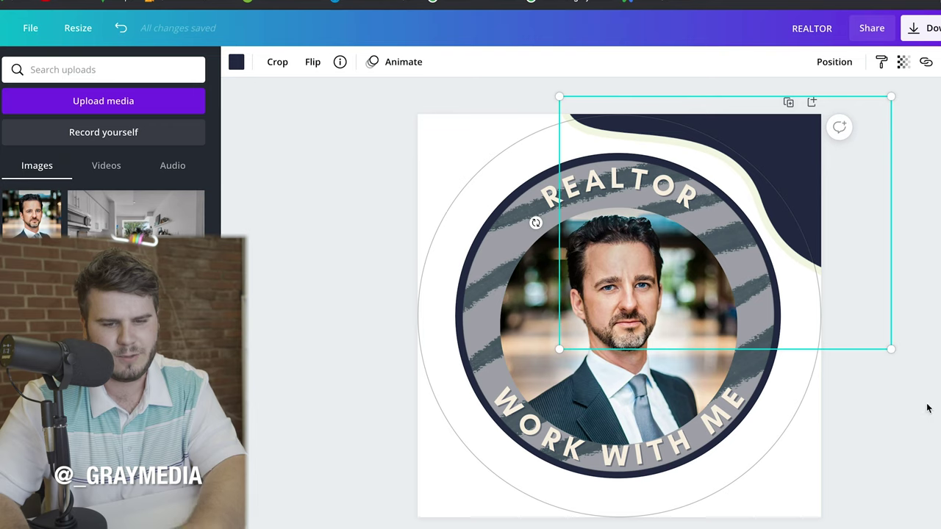
{"action": "left_click", "coordinate": [762, 426]}
{"action": "left_click_drag", "start_coordinate": [762, 427], "coordinate": [731, 399]}
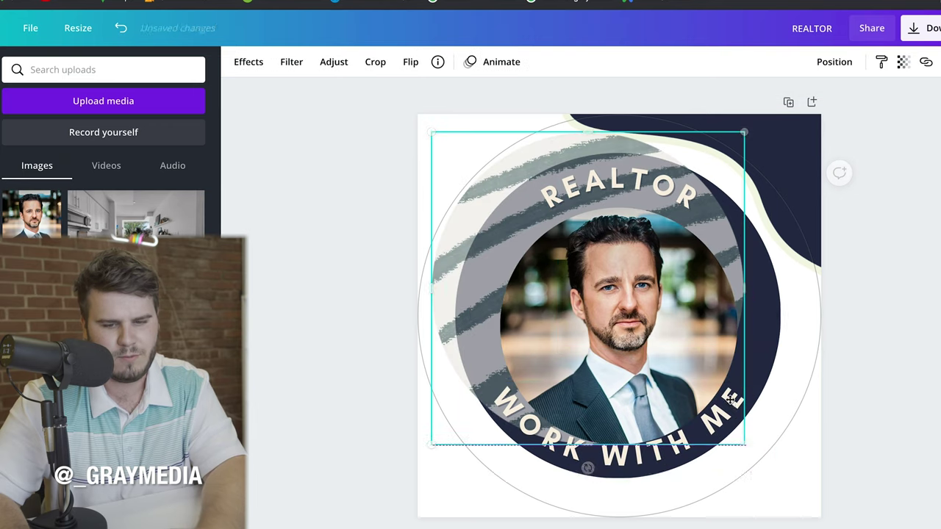
{"action": "key", "text": "Delete"}
{"action": "key", "text": "Tab"}
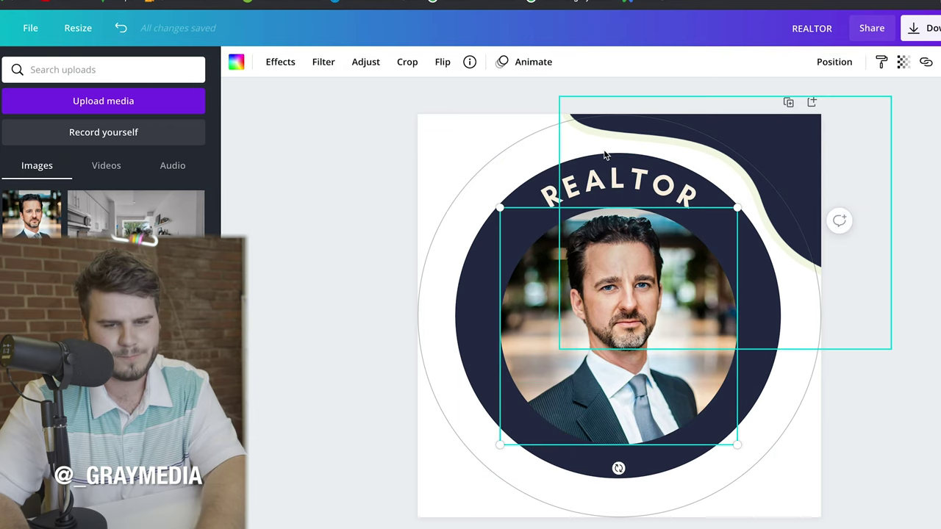
{"action": "key", "text": "Tab"}
{"action": "key", "text": "Escape"}
Enlarge the navy circle and shift it down-left past the page's left edge.
{"action": "left_click", "coordinate": [491, 235]}
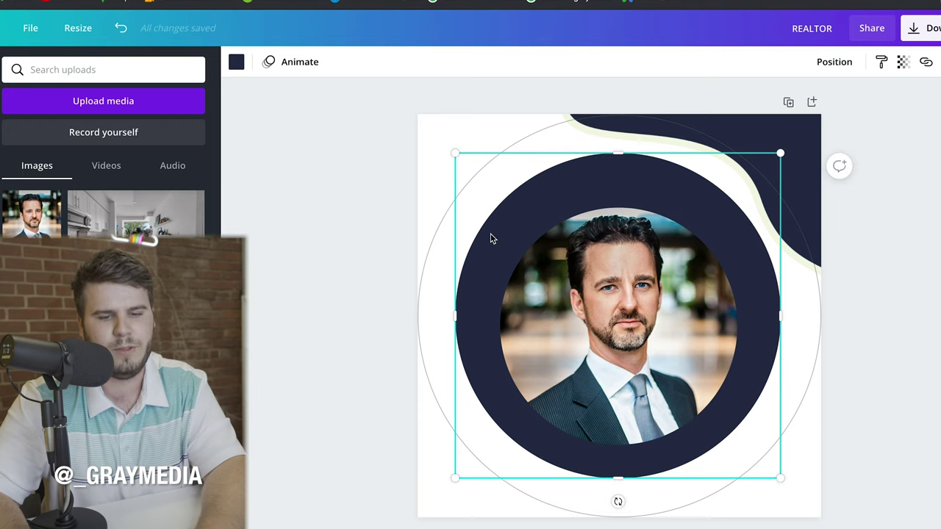
{"action": "left_click_drag", "start_coordinate": [444, 148], "coordinate": [384, 152]}
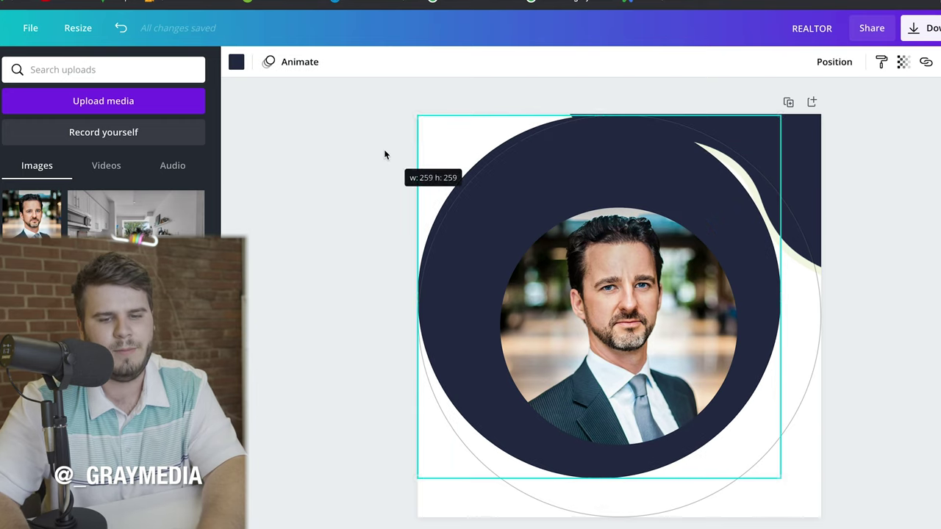
{"action": "left_click_drag", "start_coordinate": [502, 177], "coordinate": [418, 308]}
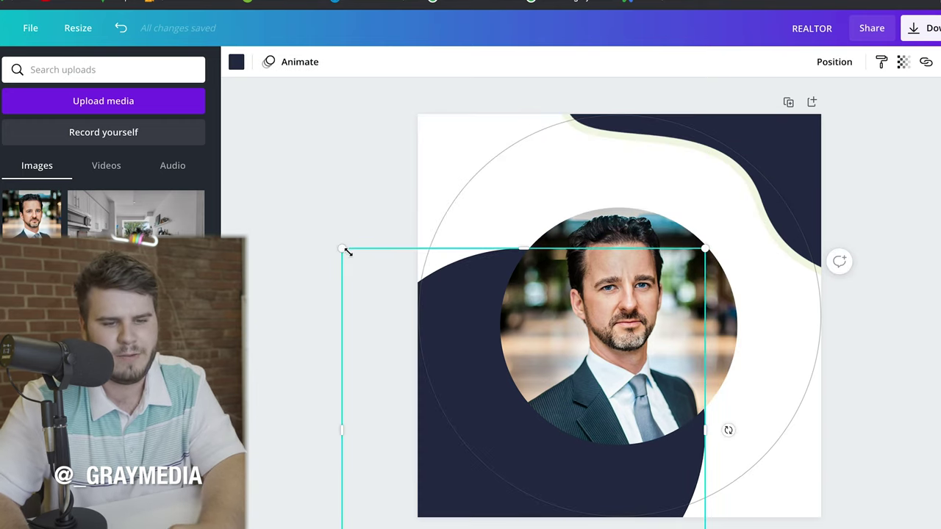
{"action": "left_click_drag", "start_coordinate": [348, 252], "coordinate": [222, 128]}
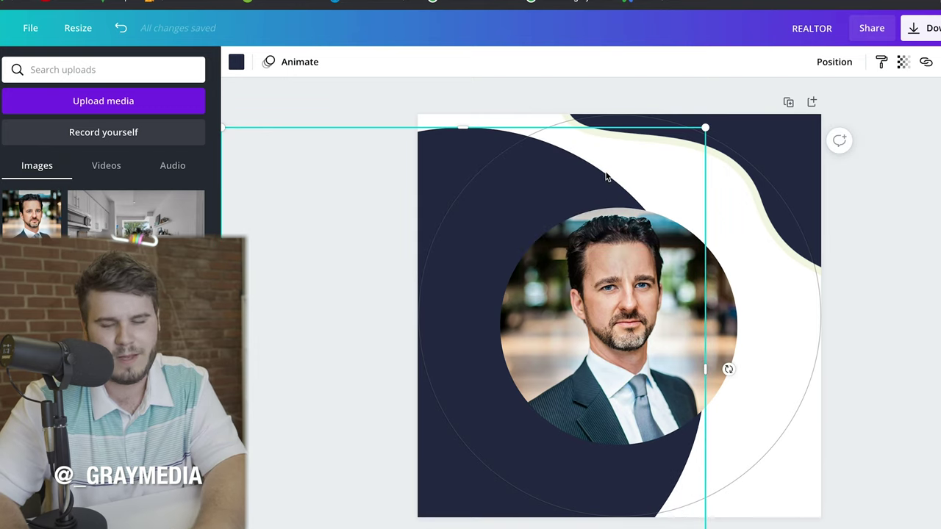
{"action": "left_click", "coordinate": [373, 147]}
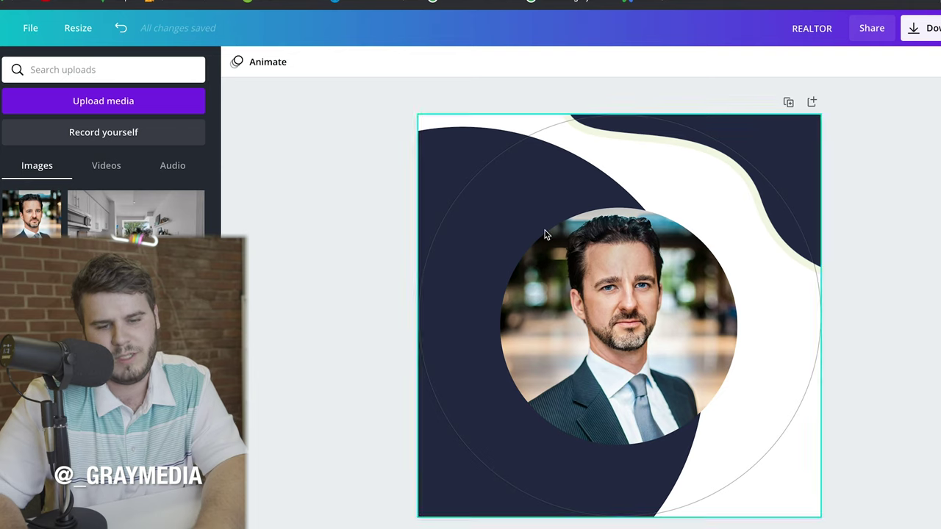
{"action": "left_click", "coordinate": [595, 326]}
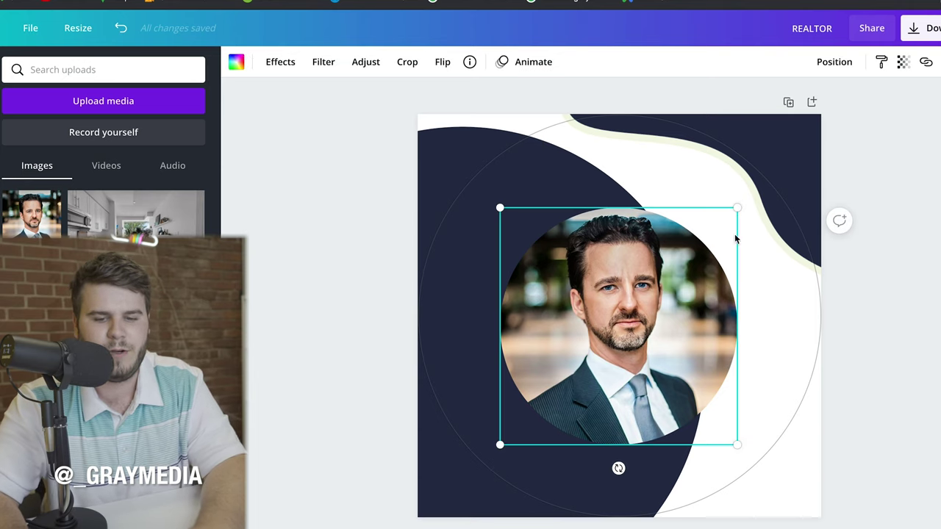
Replace the framed photo with the uploaded headshot, enlarged over the left of the page.
{"action": "key", "text": "Delete"}
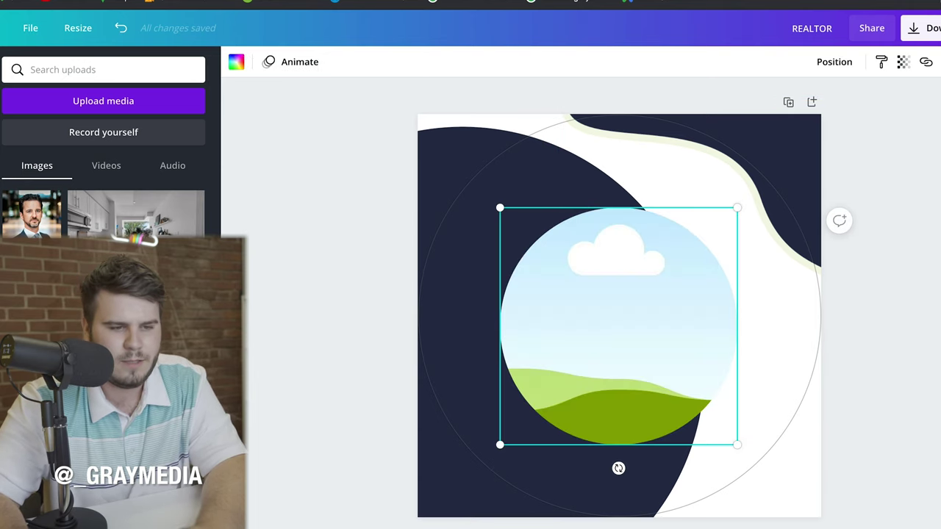
{"action": "key", "text": "Delete"}
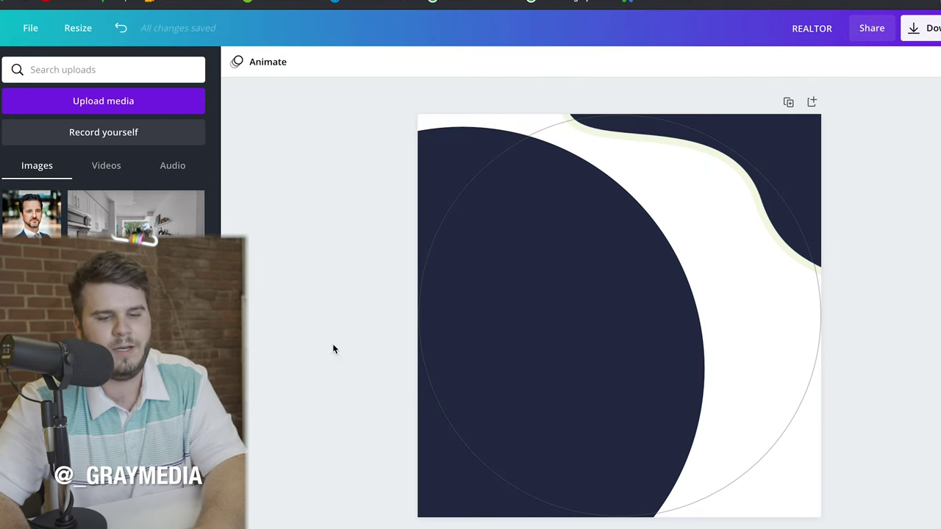
{"action": "left_click_drag", "start_coordinate": [31, 215], "coordinate": [557, 323]}
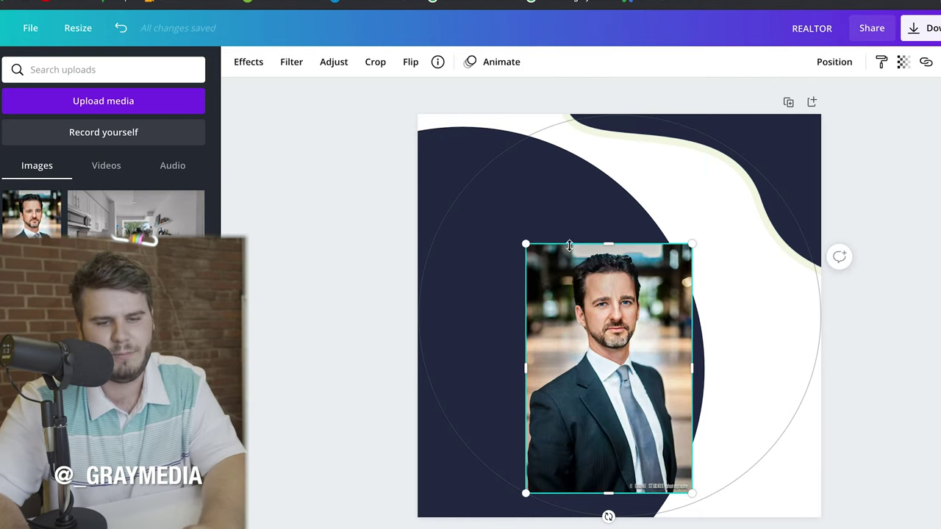
{"action": "left_click_drag", "start_coordinate": [525, 245], "coordinate": [404, 80]}
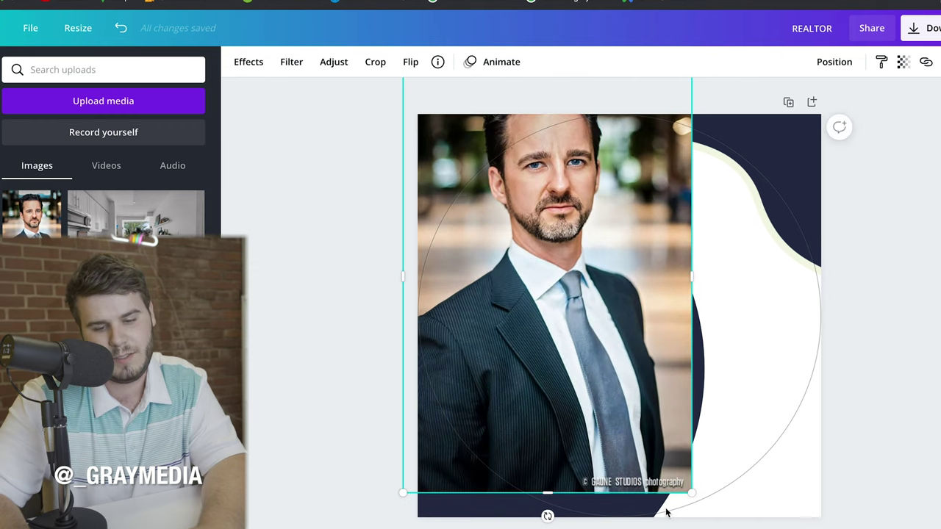
{"action": "left_click_drag", "start_coordinate": [591, 389], "coordinate": [661, 425]}
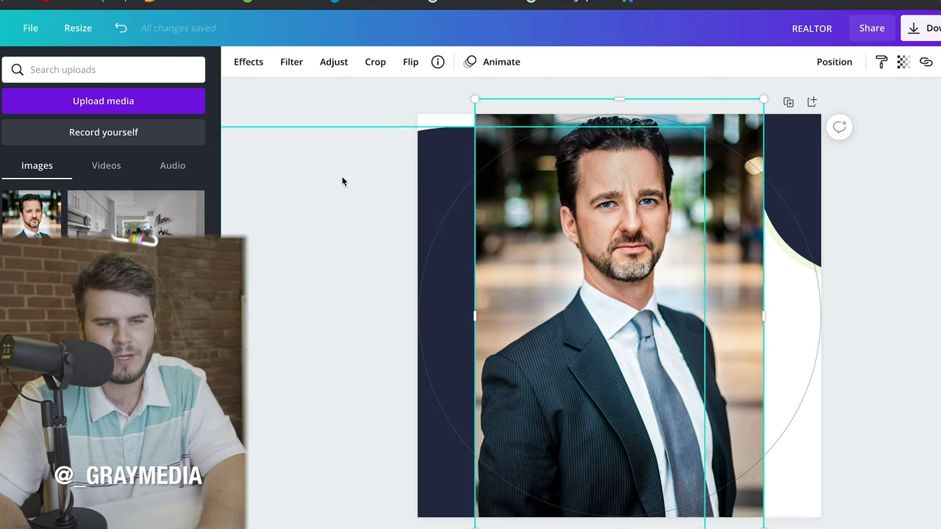
Cut out the headshot's background with Background Remover and align it to the page bottom.
{"action": "left_click", "coordinate": [246, 64]}
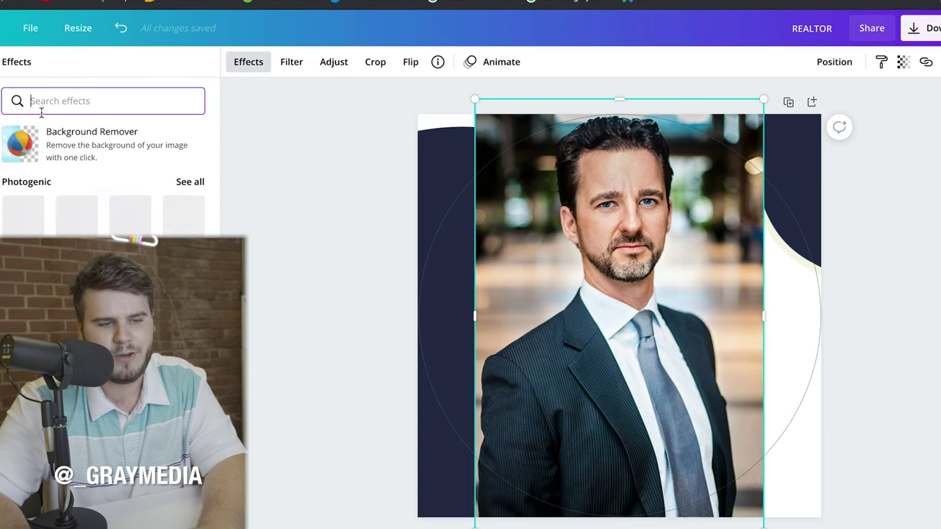
{"action": "left_click", "coordinate": [33, 143]}
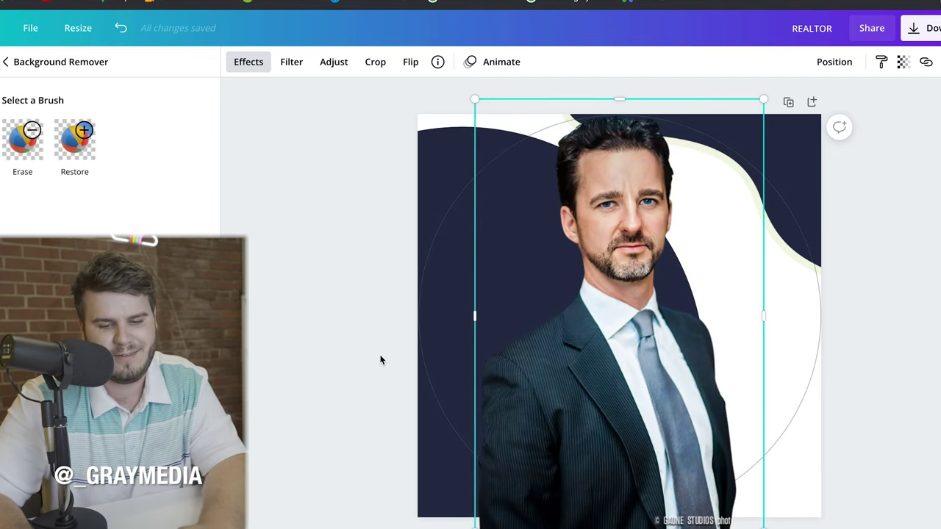
{"action": "mouse_move", "coordinate": [618, 527]}
{"action": "left_mouse_down"}
{"action": "mouse_move", "coordinate": [617, 500]}
{"action": "mouse_move", "coordinate": [618, 515]}
{"action": "left_mouse_up"}
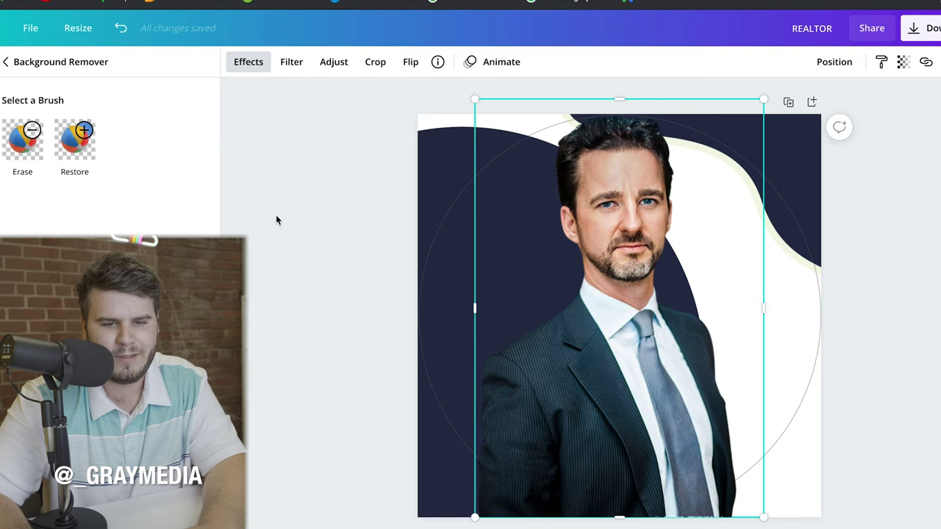
{"action": "left_click", "coordinate": [22, 140]}
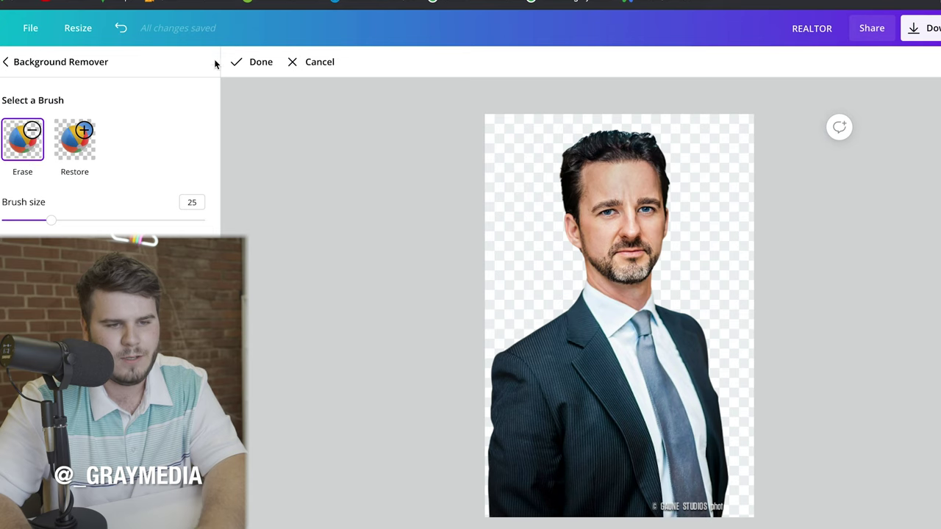
{"action": "left_click", "coordinate": [251, 62]}
{"action": "left_click", "coordinate": [249, 63]}
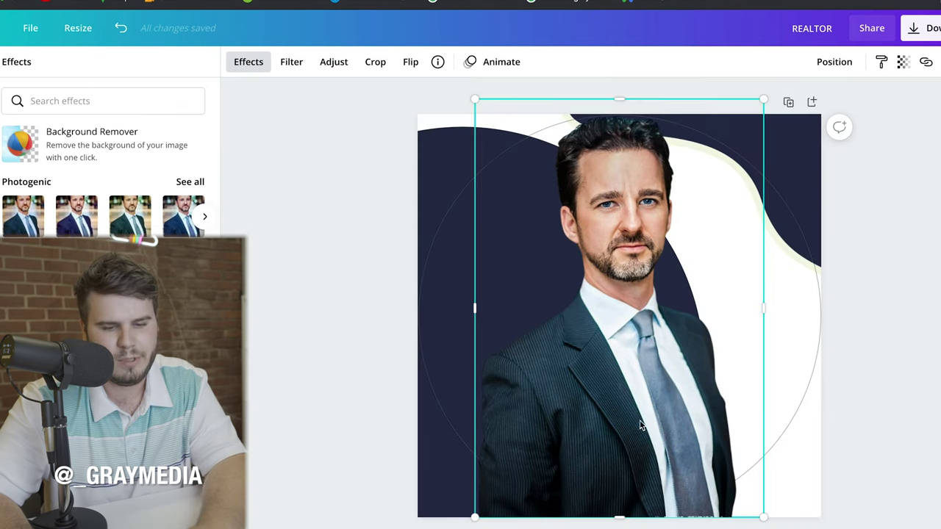
Enlarge and reposition the cutout so the face and suit fill most of the page.
{"action": "left_click_drag", "start_coordinate": [763, 517], "coordinate": [864, 528]}
{"action": "left_click_drag", "start_coordinate": [476, 102], "coordinate": [359, 15]}
{"action": "left_click_drag", "start_coordinate": [635, 297], "coordinate": [645, 390]}
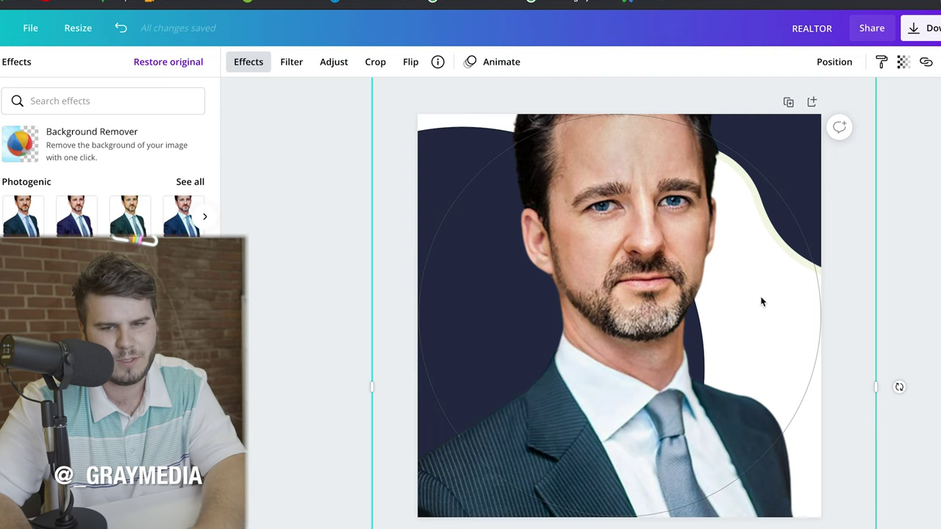
{"action": "left_click_drag", "start_coordinate": [745, 277], "coordinate": [704, 399]}
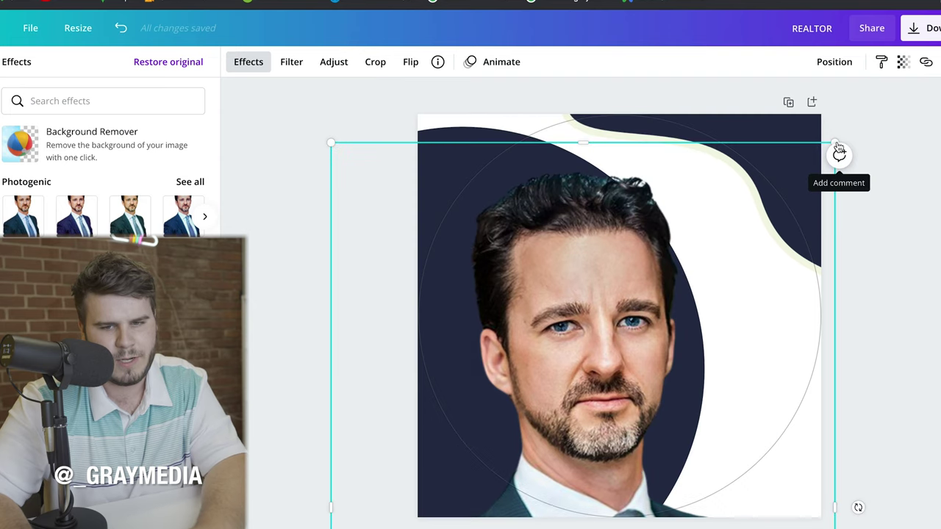
{"action": "left_click_drag", "start_coordinate": [834, 140], "coordinate": [750, 212]}
{"action": "left_click_drag", "start_coordinate": [555, 335], "coordinate": [629, 193]}
{"action": "key", "text": "Escape"}
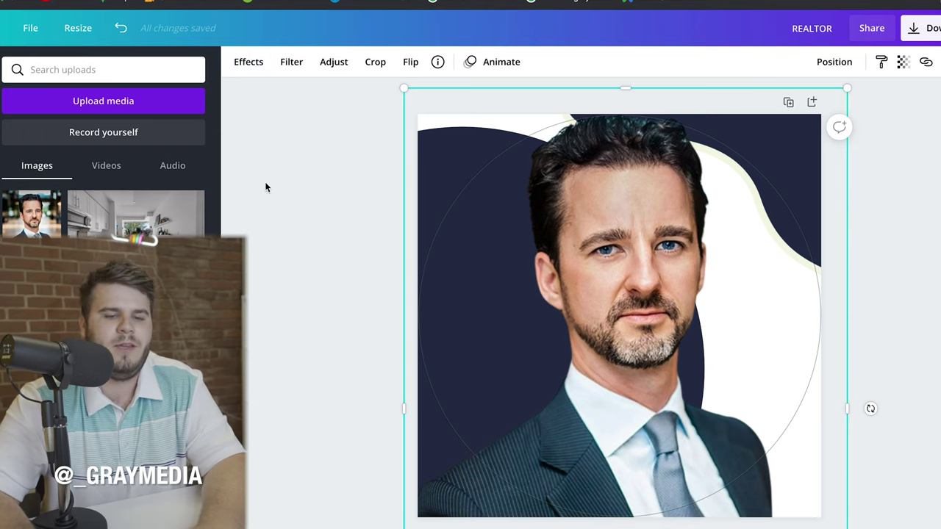
Send the navy circle back one layer.
{"action": "left_click", "coordinate": [339, 307]}
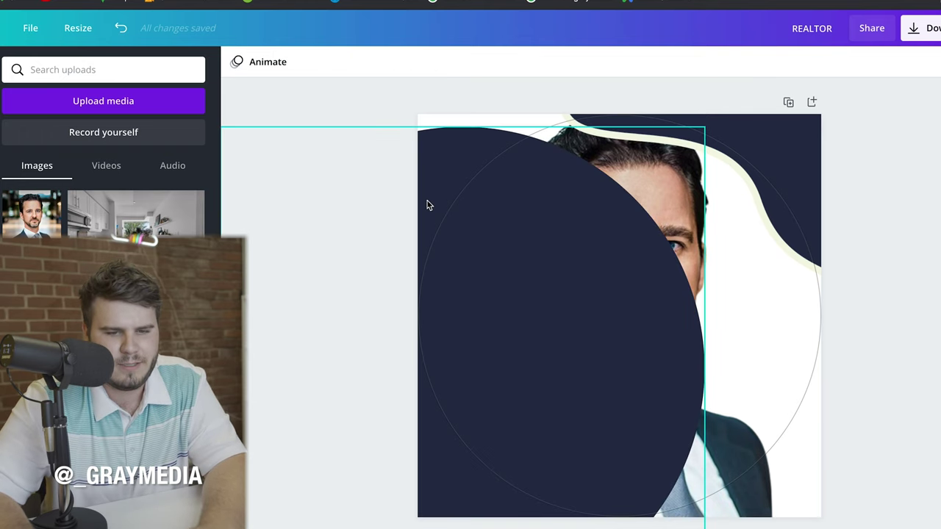
{"action": "left_click", "coordinate": [481, 184]}
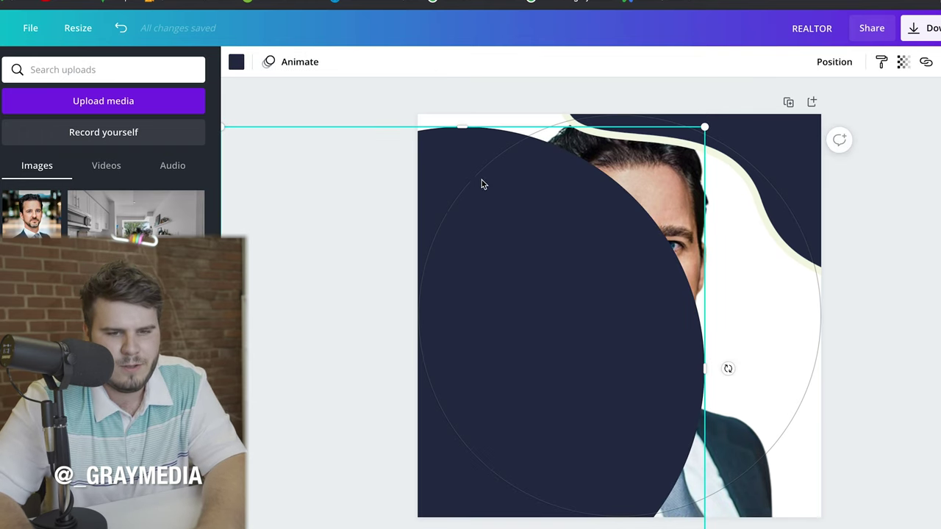
{"action": "left_click", "coordinate": [814, 405]}
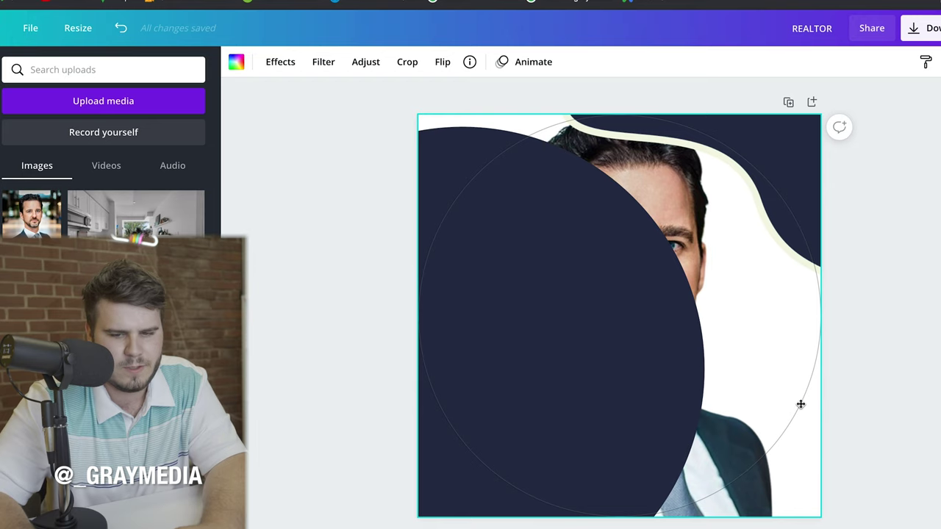
{"action": "double_click", "coordinate": [801, 404]}
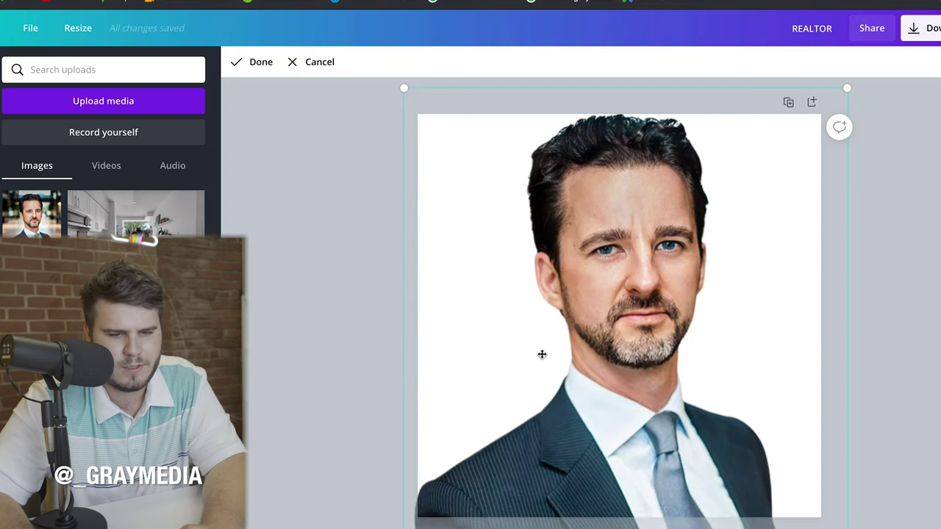
{"action": "left_click", "coordinate": [243, 61]}
{"action": "left_click", "coordinate": [540, 381]}
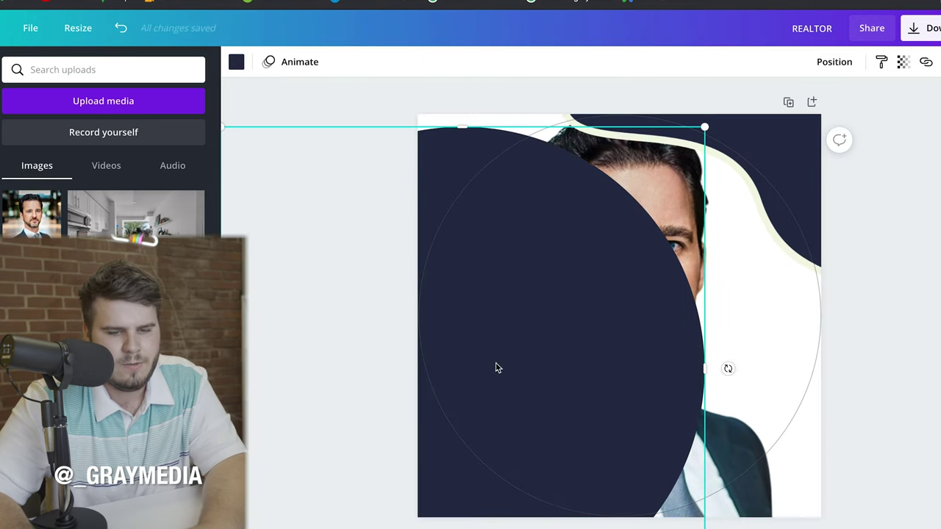
{"action": "left_click", "coordinate": [837, 63]}
Delete the businessman portrait, then bring a fresh copy in from Uploads.
{"action": "left_click", "coordinate": [825, 98]}
{"action": "left_click", "coordinate": [816, 160]}
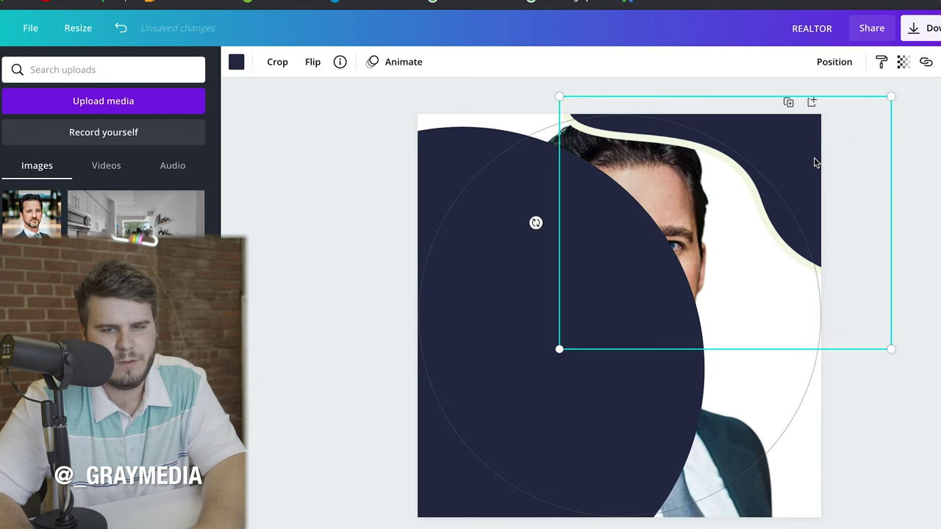
{"action": "left_click", "coordinate": [819, 61]}
{"action": "left_click", "coordinate": [843, 99]}
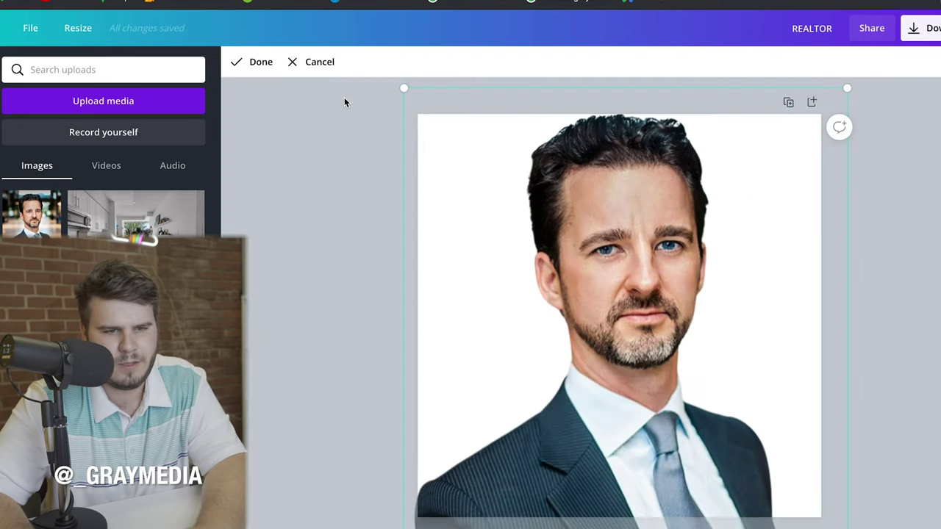
{"action": "left_click", "coordinate": [319, 62]}
{"action": "key", "text": "Delete"}
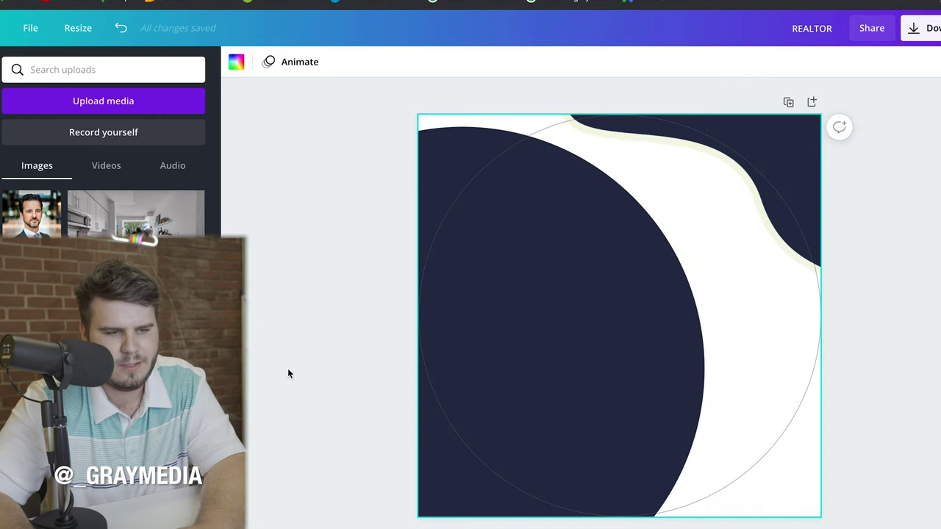
{"action": "left_click_drag", "start_coordinate": [31, 214], "coordinate": [357, 277]}
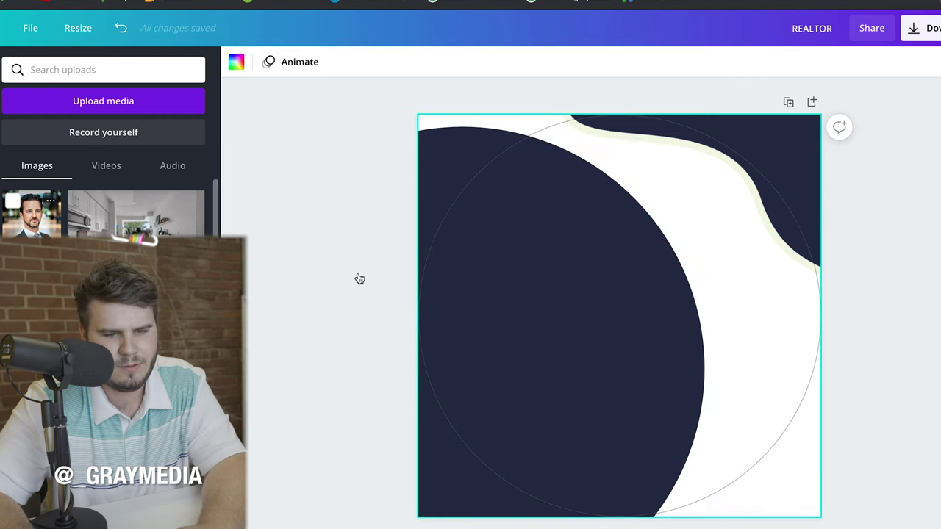
Try a background-removed, enlarged copy of the portrait behind the circle, then delete it.
{"action": "left_click_drag", "start_coordinate": [32, 213], "coordinate": [471, 330]}
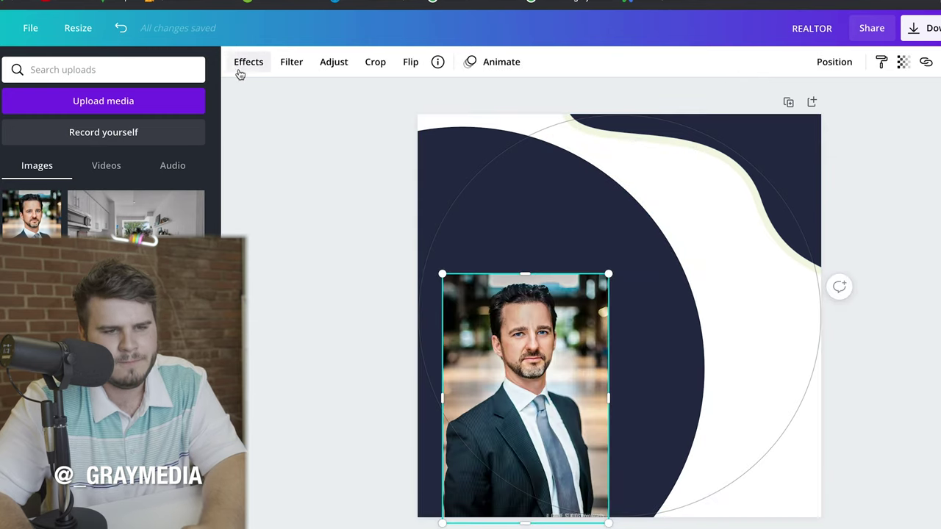
{"action": "left_click", "coordinate": [247, 64]}
{"action": "left_click", "coordinate": [70, 137]}
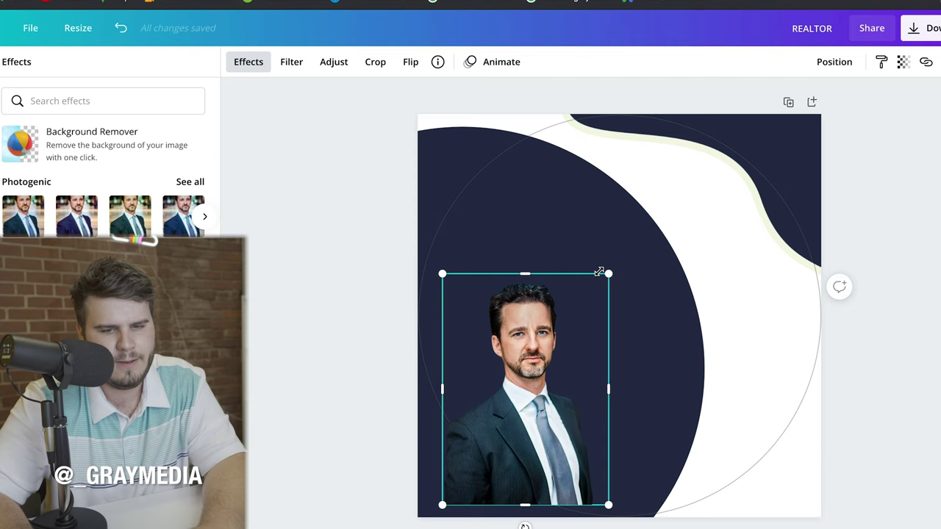
{"action": "left_click_drag", "start_coordinate": [599, 272], "coordinate": [886, 43]}
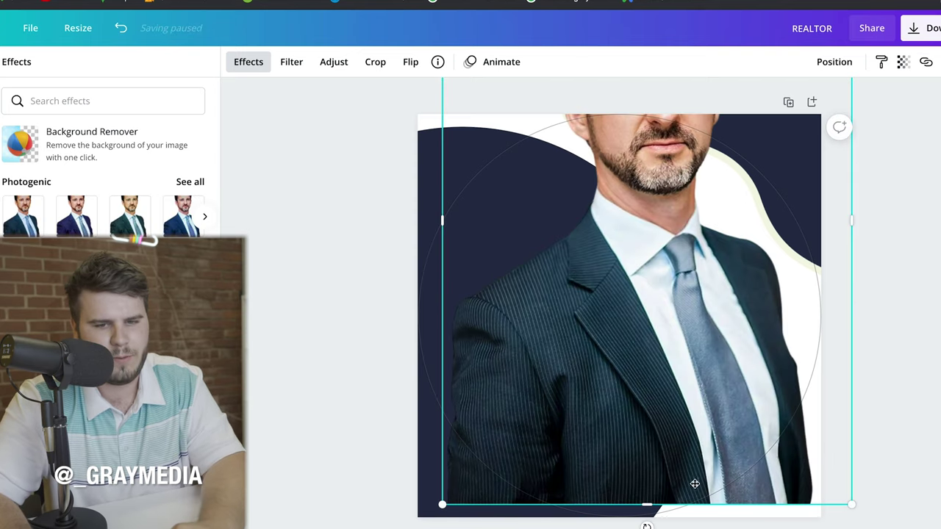
{"action": "left_click_drag", "start_coordinate": [694, 484], "coordinate": [664, 526]}
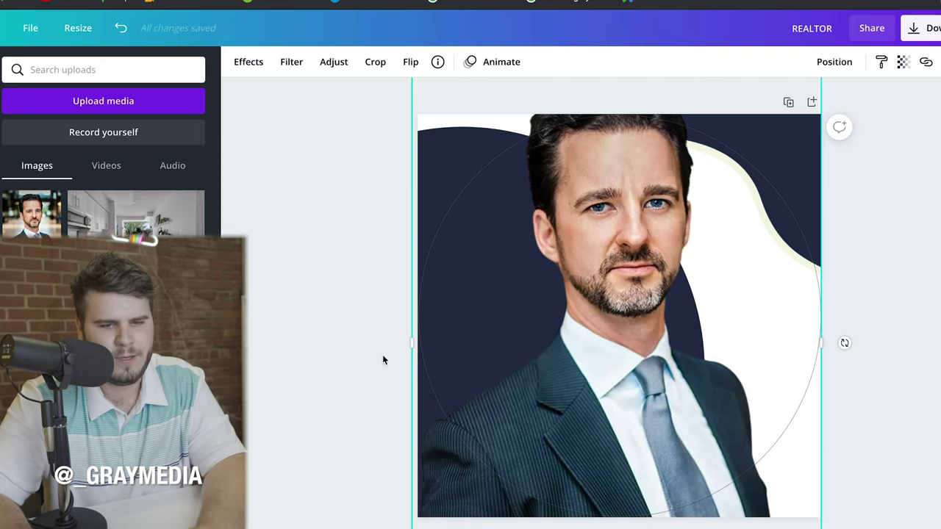
{"action": "key", "text": "ctrl+["}
{"action": "left_click", "coordinate": [729, 455]}
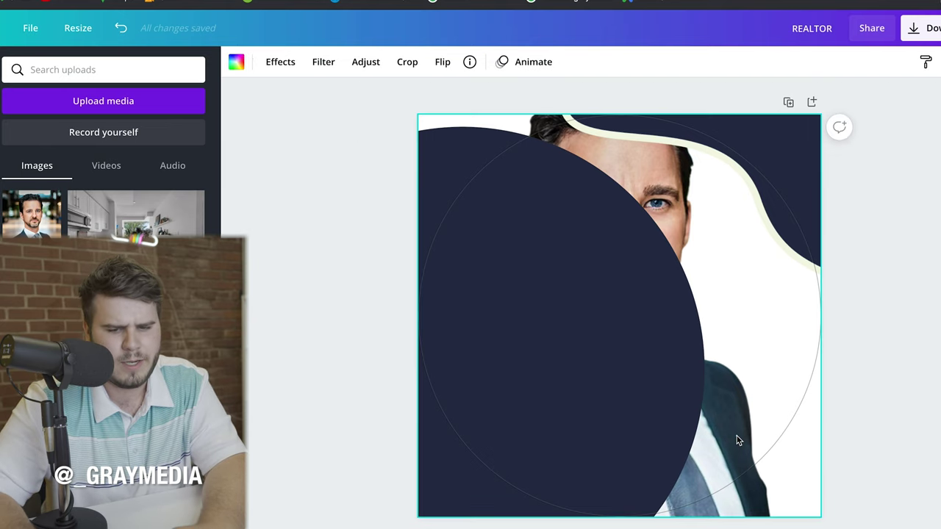
{"action": "key", "text": "Delete"}
Add a fresh portrait copy, trim its bottom, and enlarge it toward the top-left.
{"action": "left_click", "coordinate": [31, 213]}
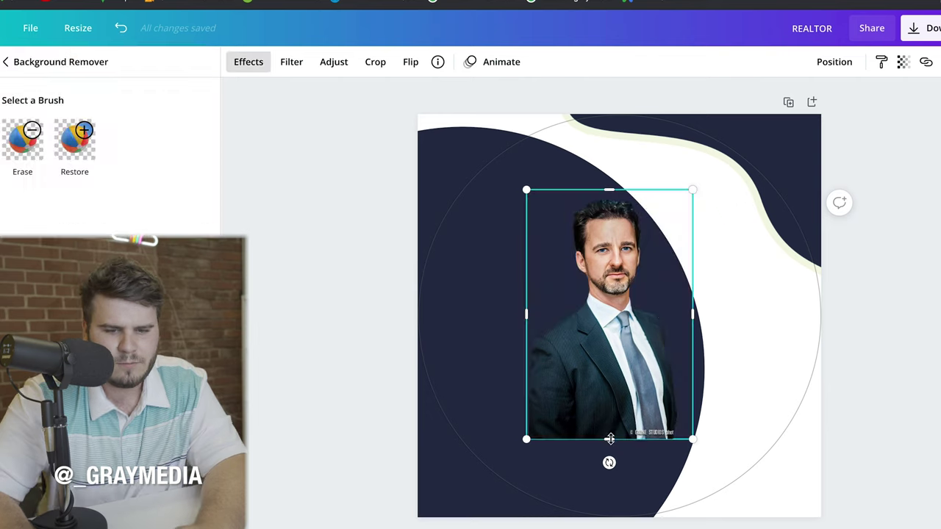
{"action": "left_click_drag", "start_coordinate": [609, 439], "coordinate": [613, 337]}
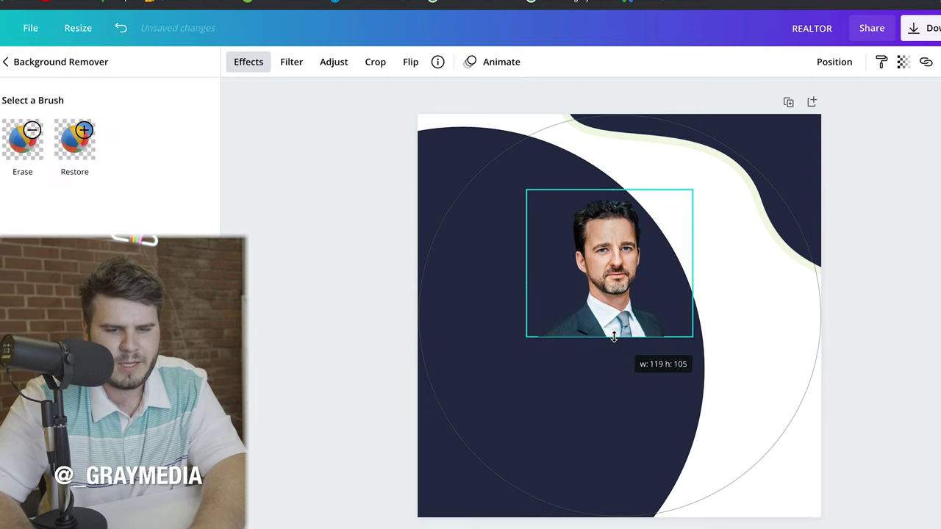
{"action": "left_click_drag", "start_coordinate": [692, 337], "coordinate": [863, 509]}
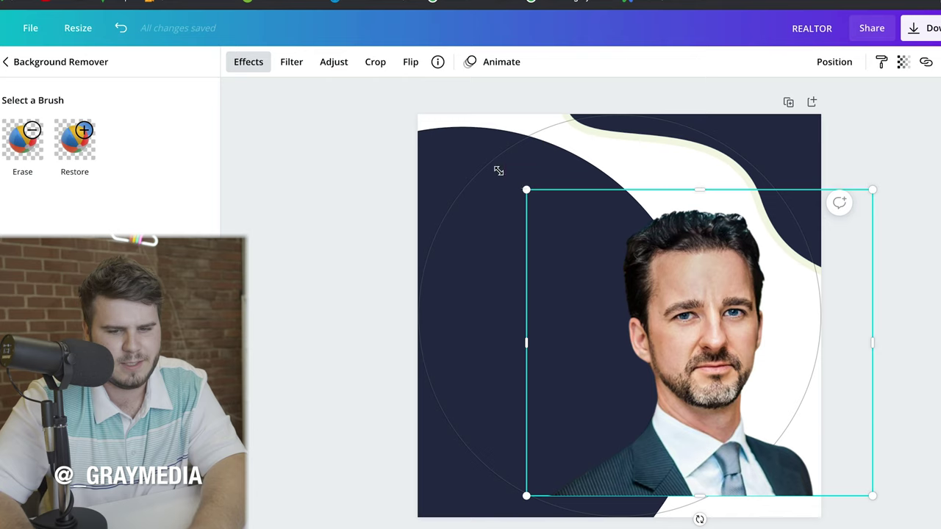
{"action": "left_click_drag", "start_coordinate": [498, 171], "coordinate": [424, 142]}
{"action": "left_click_drag", "start_coordinate": [706, 278], "coordinate": [654, 300]}
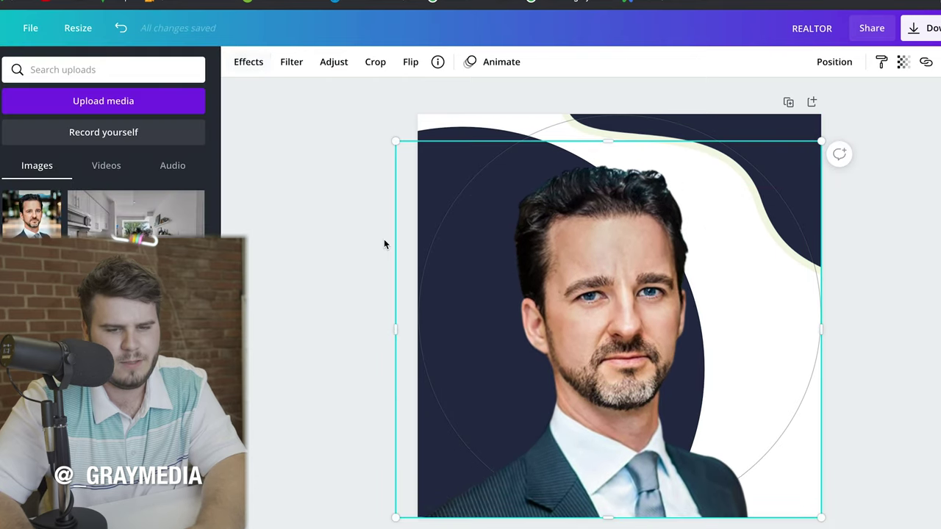
Enlarge the portrait up-right and trim its left and right sides to the image edges.
{"action": "left_click", "coordinate": [313, 239]}
{"action": "left_click", "coordinate": [525, 277]}
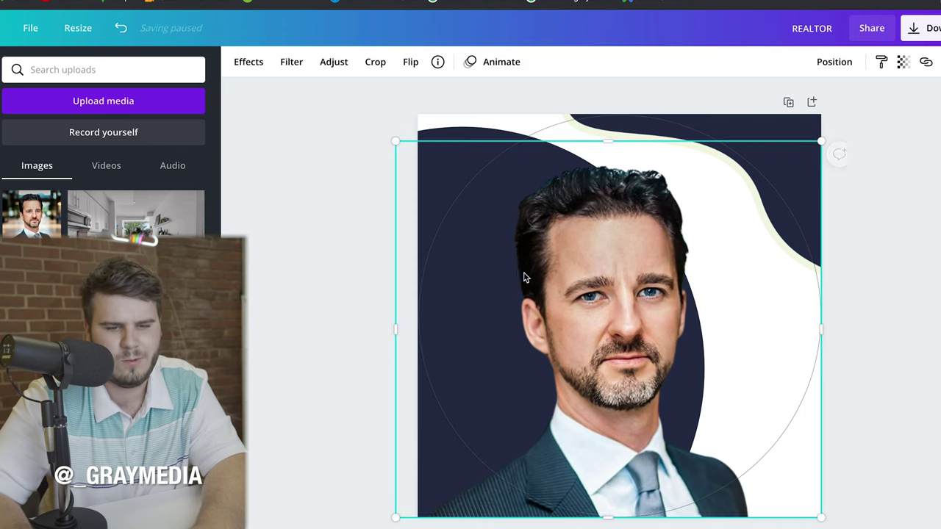
{"action": "left_click", "coordinate": [296, 122]}
{"action": "left_click", "coordinate": [599, 291]}
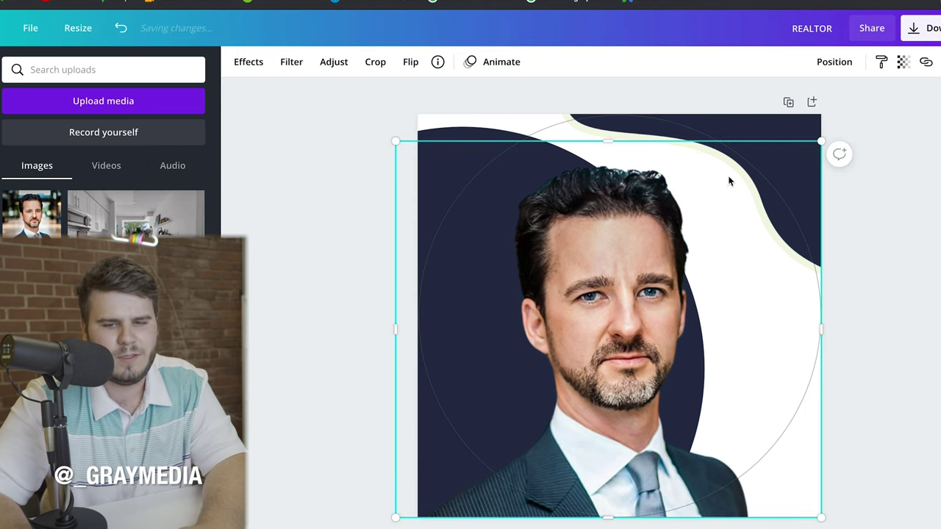
{"action": "left_click_drag", "start_coordinate": [830, 138], "coordinate": [853, 116]}
{"action": "left_click_drag", "start_coordinate": [850, 309], "coordinate": [821, 311]}
{"action": "left_click_drag", "start_coordinate": [390, 310], "coordinate": [416, 311]}
{"action": "left_click", "coordinate": [299, 327]}
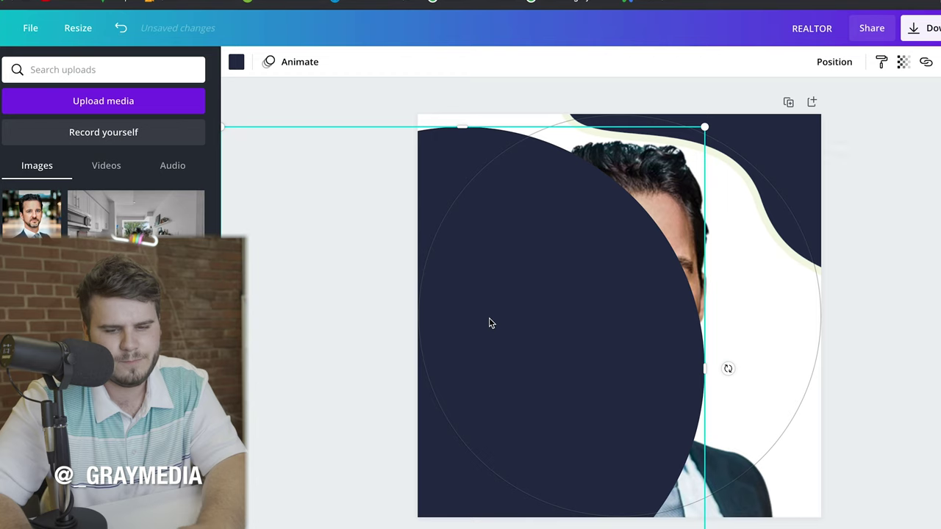
Send the navy circle behind the portrait and resize the portrait to 298 × 298.
{"action": "left_click", "coordinate": [827, 63]}
{"action": "left_click", "coordinate": [777, 111]}
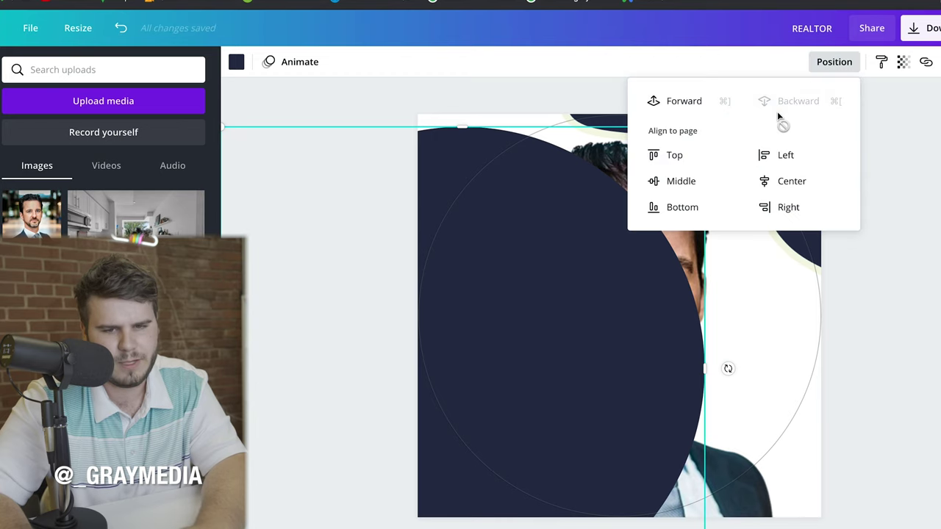
{"action": "left_click", "coordinate": [776, 336]}
{"action": "double_click", "coordinate": [750, 499]}
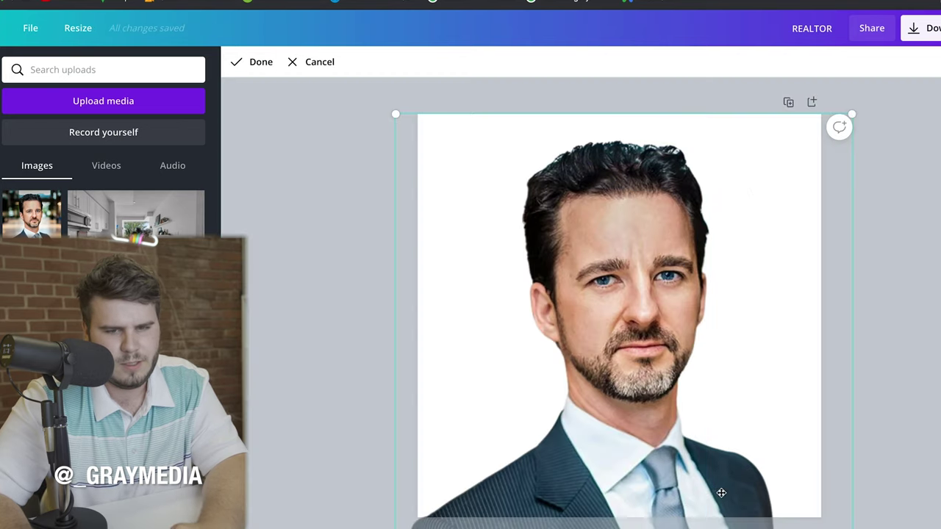
{"action": "left_click", "coordinate": [252, 62]}
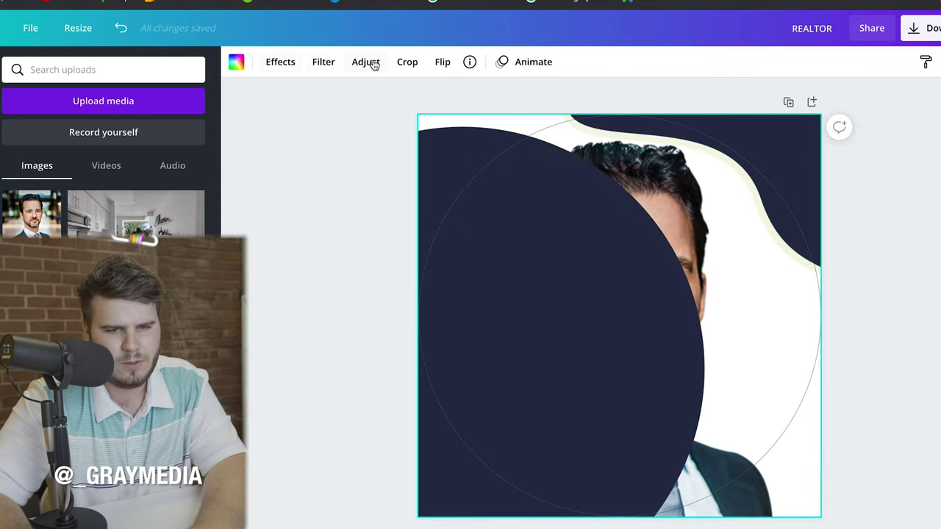
{"action": "left_click_drag", "start_coordinate": [559, 349], "coordinate": [412, 130]}
Recolor the curved background graphic's white areas lime green.
{"action": "left_click", "coordinate": [408, 121]}
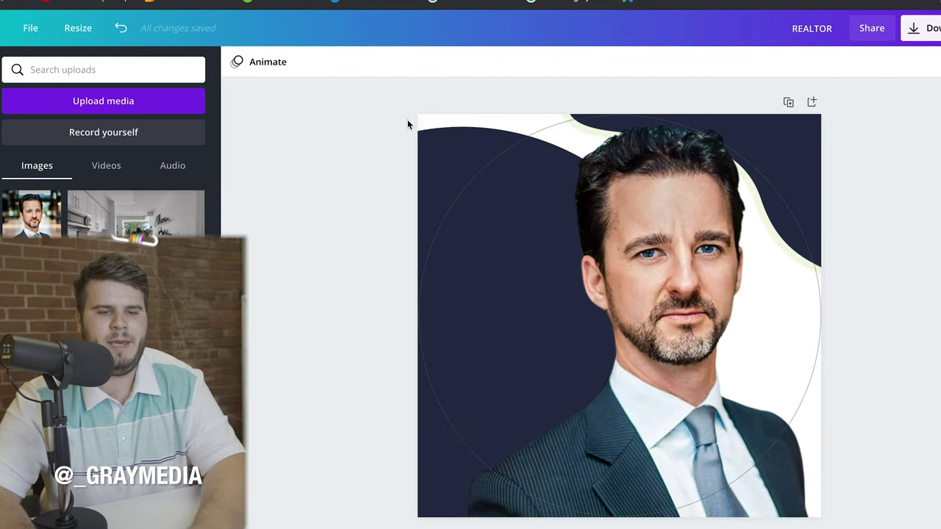
{"action": "left_click", "coordinate": [236, 62]}
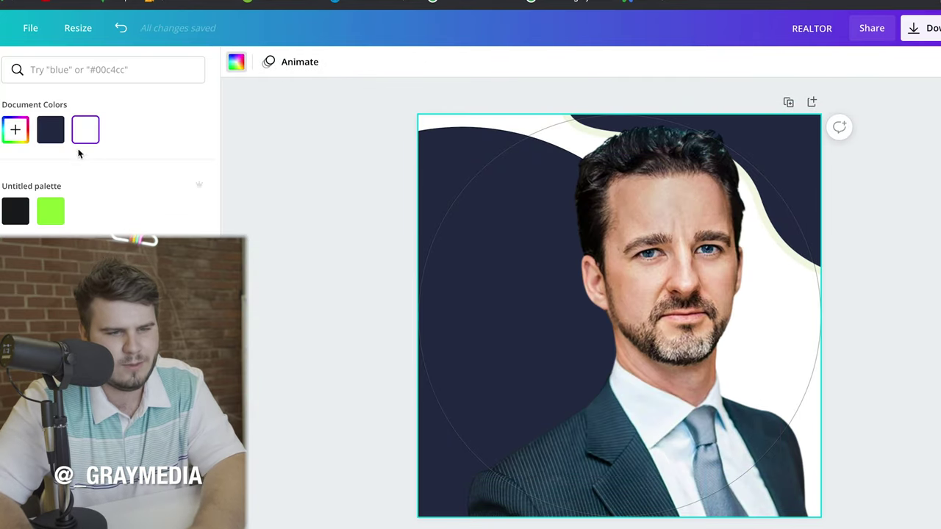
{"action": "left_click", "coordinate": [47, 215]}
{"action": "left_click", "coordinate": [310, 237]}
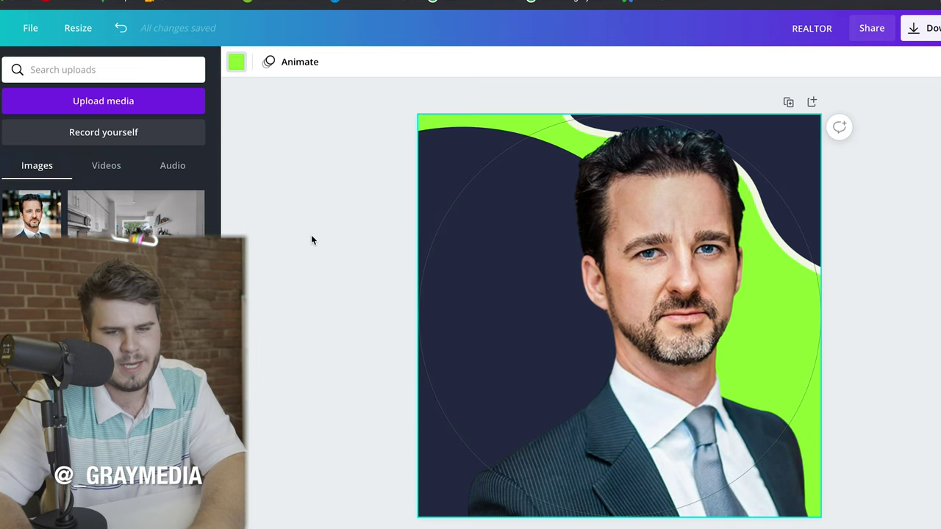